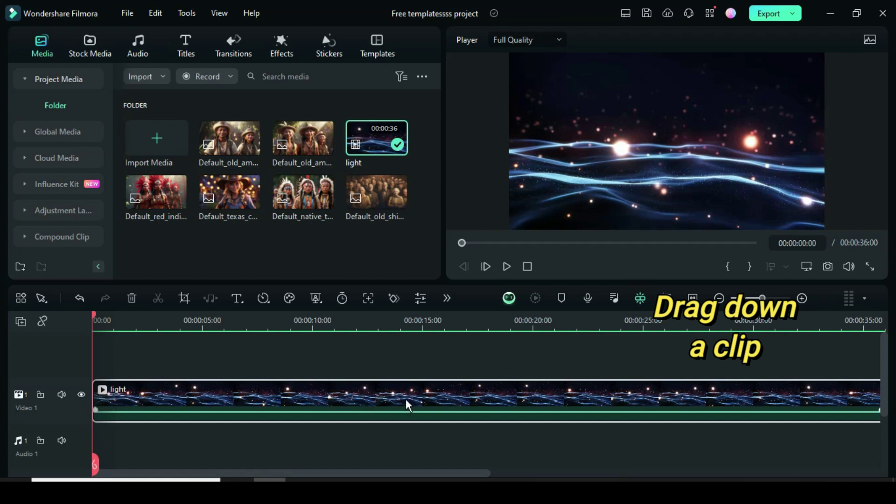
# Shorten the light clip's duration from 36 to 19 seconds (00:00:19:00)
pyautogui.click(341, 299)
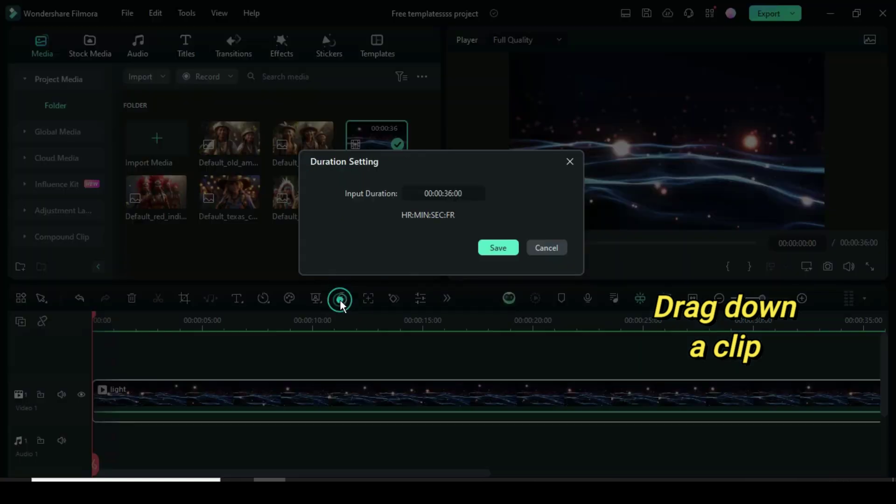
pyautogui.click(456, 191)
pyautogui.click(450, 192)
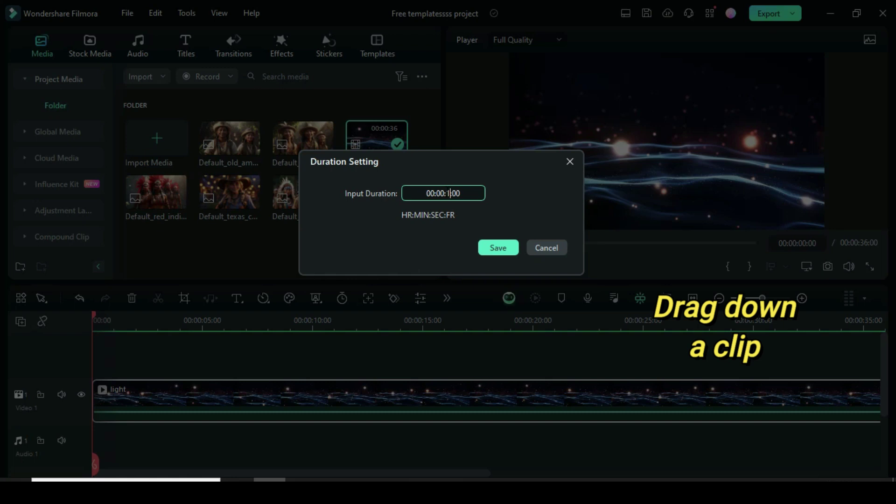
pyautogui.write('19:')
pyautogui.click(497, 247)
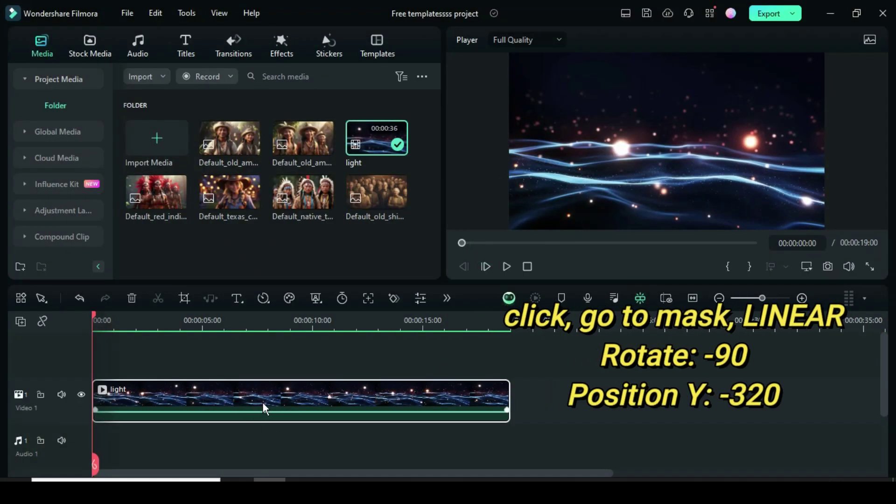
pyautogui.click(255, 399)
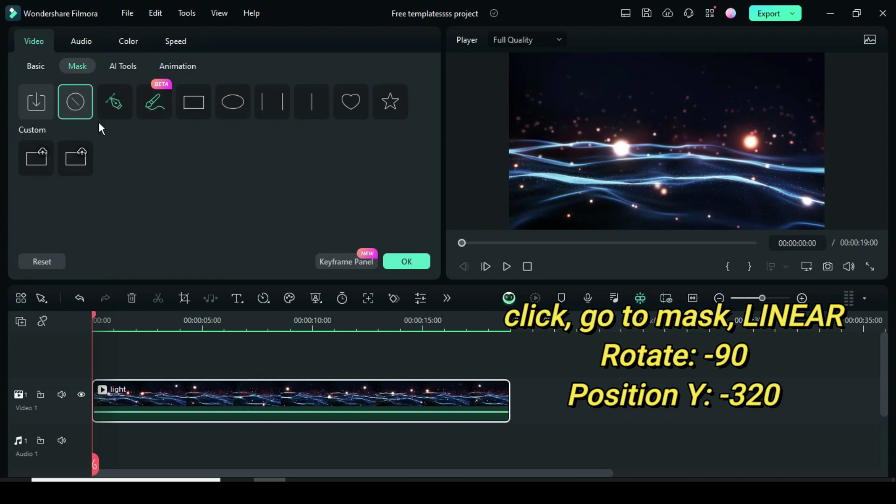
# Apply a Linear mask to the light clip with Rotate -90 and Position Y -320
pyautogui.click(316, 101)
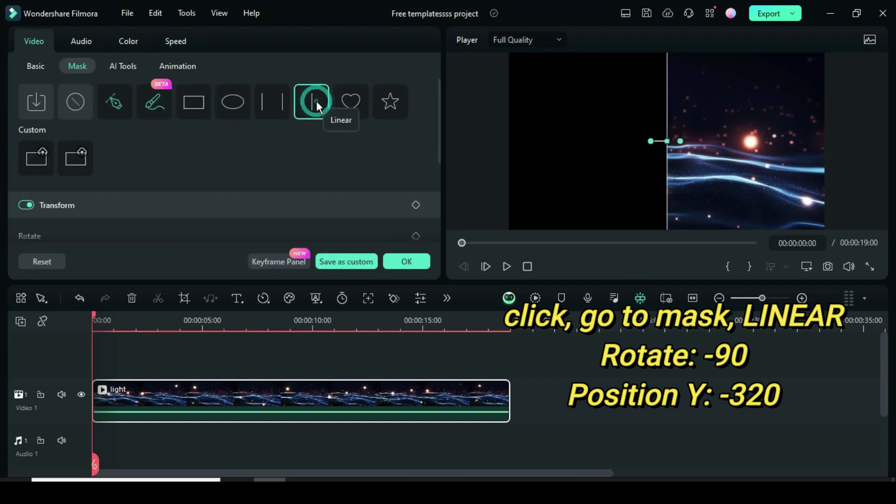
pyautogui.scroll(-3, 395, 131)
pyautogui.click(64, 177)
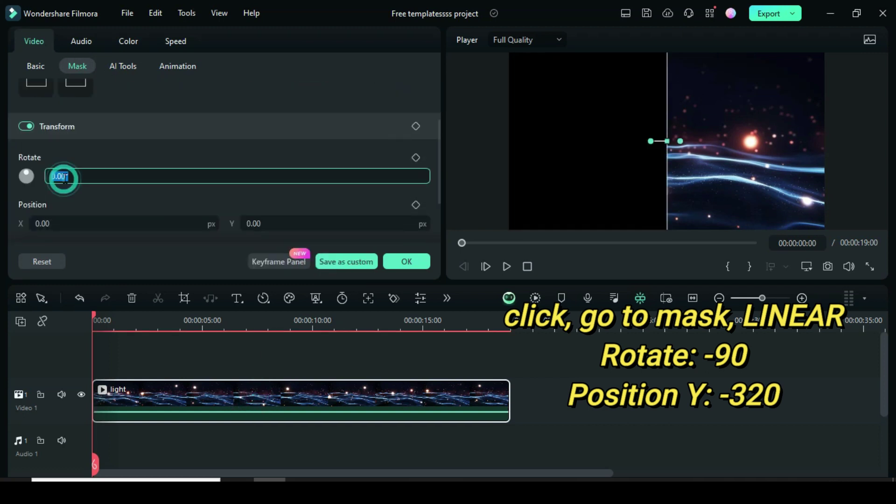
pyautogui.write('-90')
pyautogui.click(76, 157)
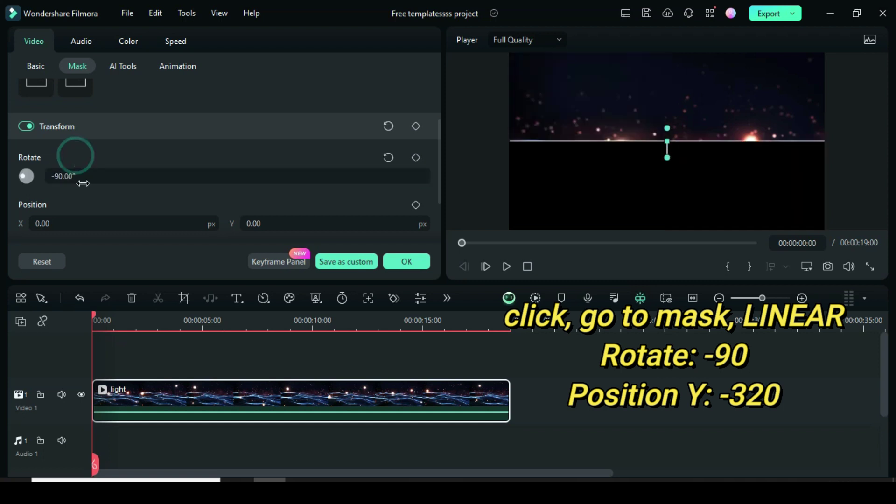
pyautogui.scroll(-1, 256, 223)
pyautogui.click(253, 185)
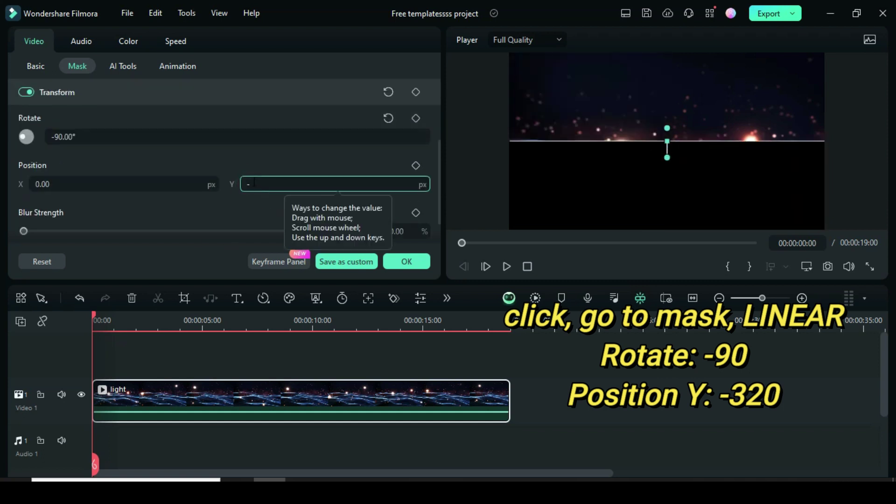
pyautogui.write('-320')
pyautogui.click(266, 160)
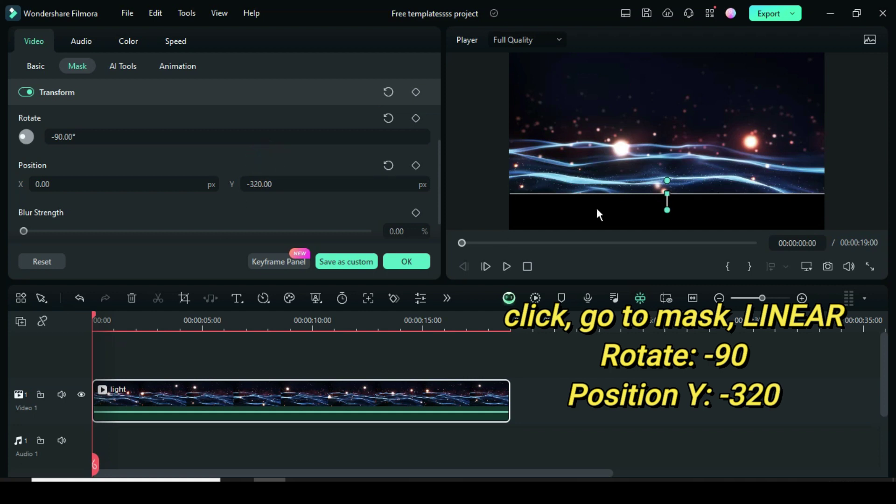
pyautogui.click(409, 260)
# Copy the masked light clip and add two more video tracks at normal height
pyautogui.rightClick(203, 393)
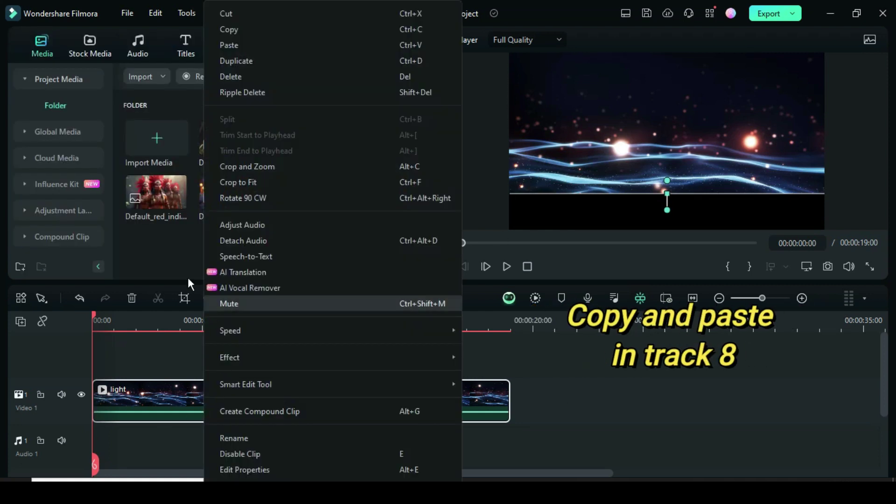
pyautogui.click(233, 32)
pyautogui.click(21, 321)
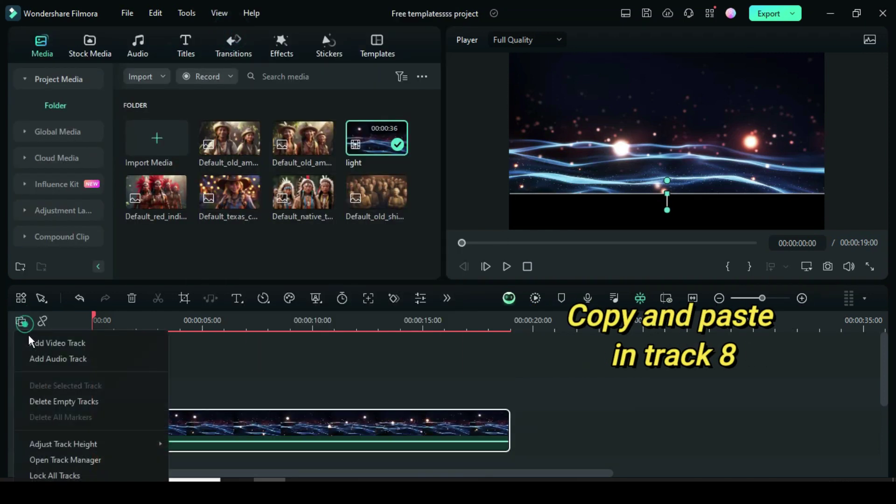
pyautogui.click(37, 344)
pyautogui.click(21, 321)
pyautogui.click(37, 344)
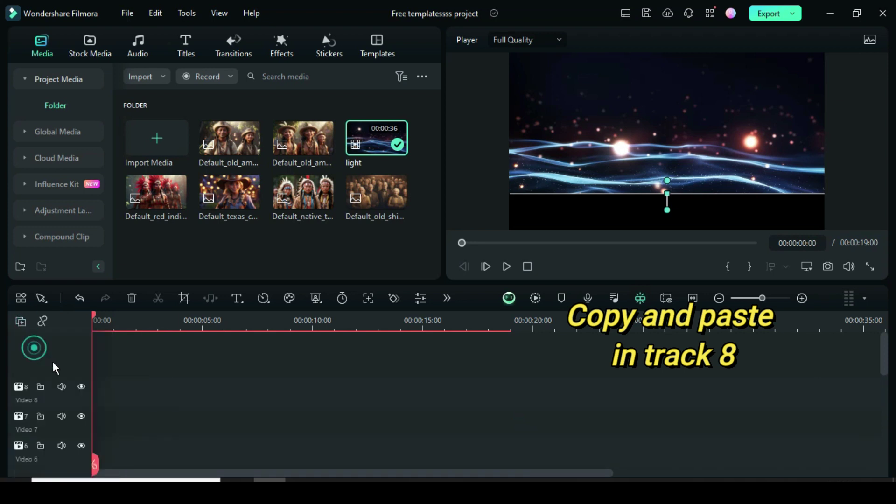
pyautogui.click(20, 321)
pyautogui.moveTo(140, 443)
pyautogui.click(206, 459)
# Paste the light clip copy onto the Video 8 track
pyautogui.click(65, 392)
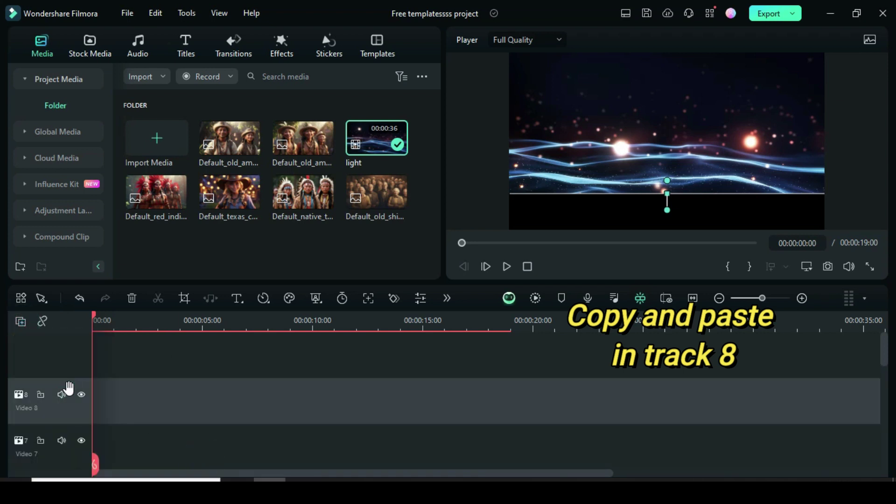
pyautogui.rightClick(111, 397)
pyautogui.click(136, 43)
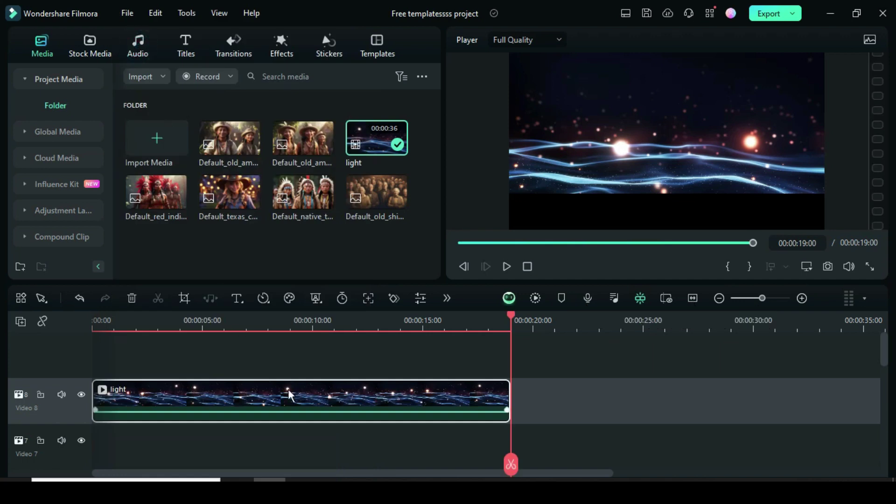
pyautogui.click(458, 243)
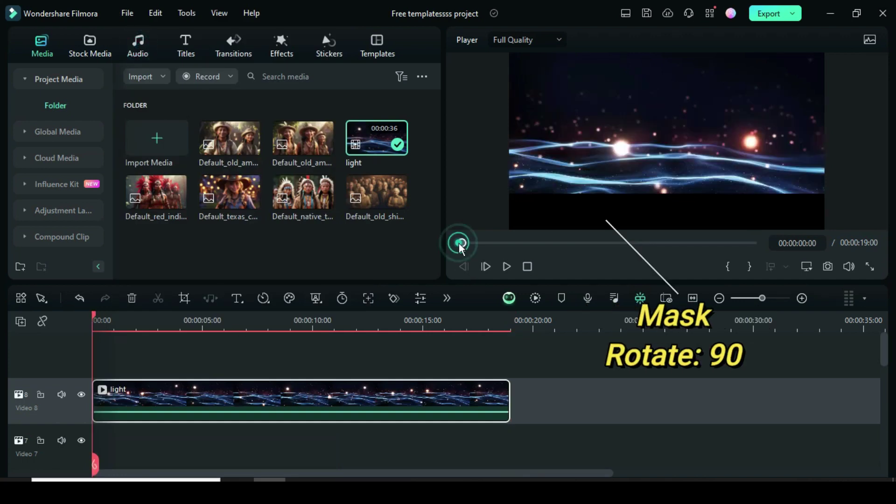
# Flip the Video 8 copy's mask rotation from -90° to 90°
pyautogui.doubleClick(260, 399)
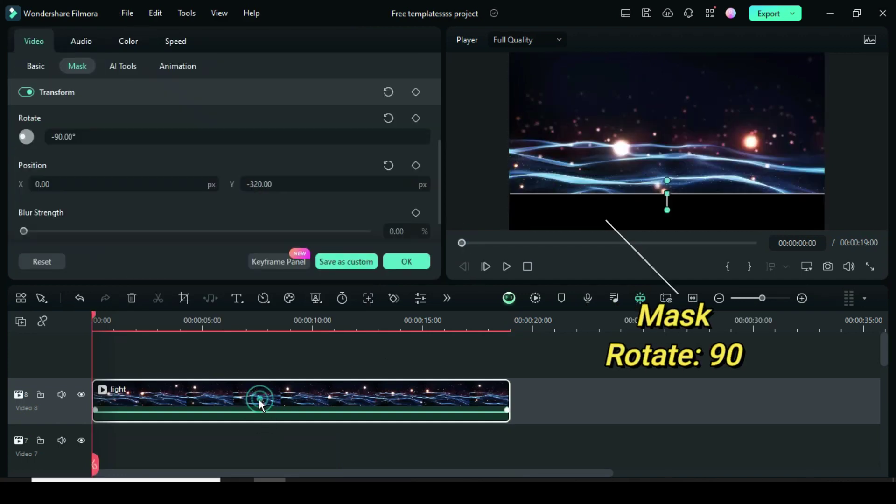
pyautogui.click(75, 136)
pyautogui.click(55, 136)
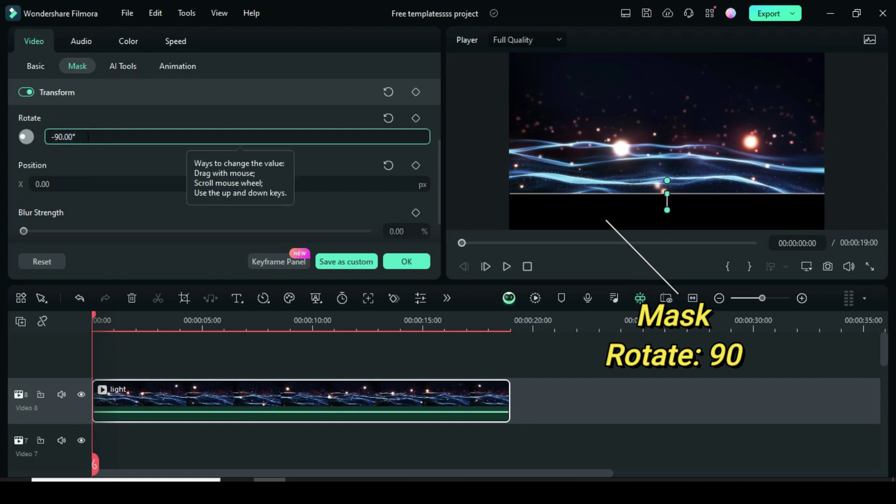
pyautogui.press('BackSpace')
pyautogui.click(96, 118)
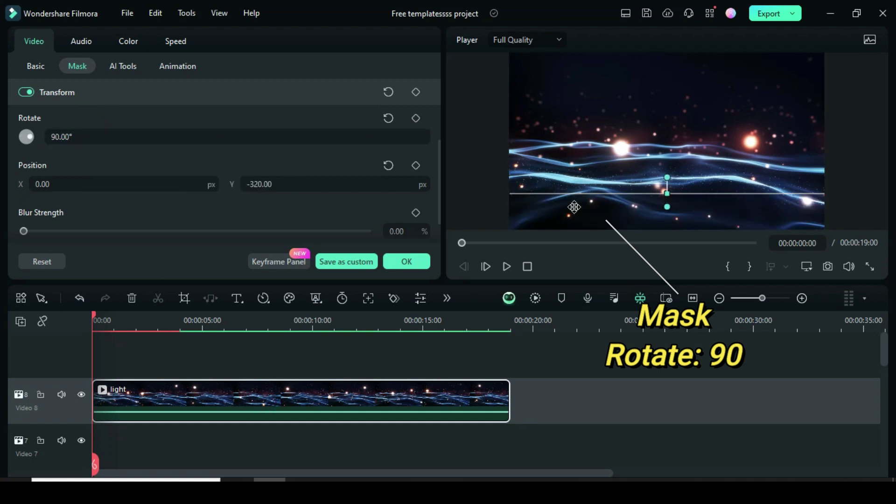
pyautogui.click(411, 262)
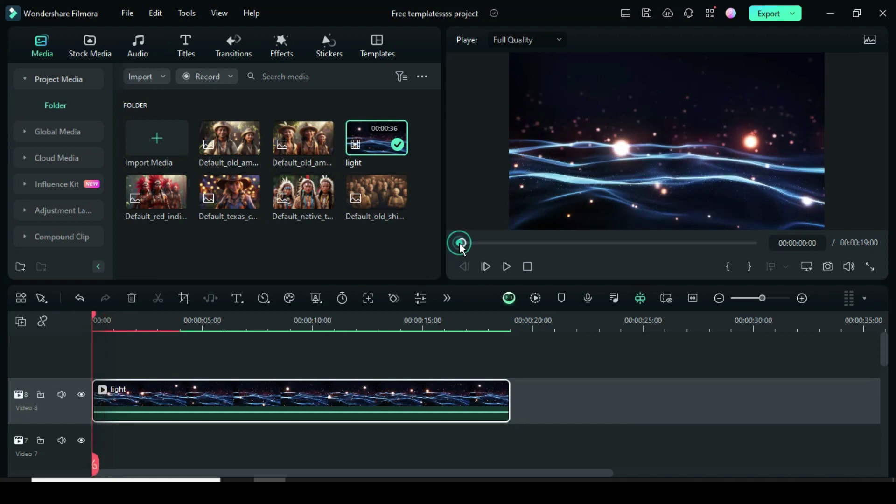
pyautogui.scroll(-1, 248, 402)
pyautogui.scroll(-1, 248, 402)
pyautogui.click(72, 369)
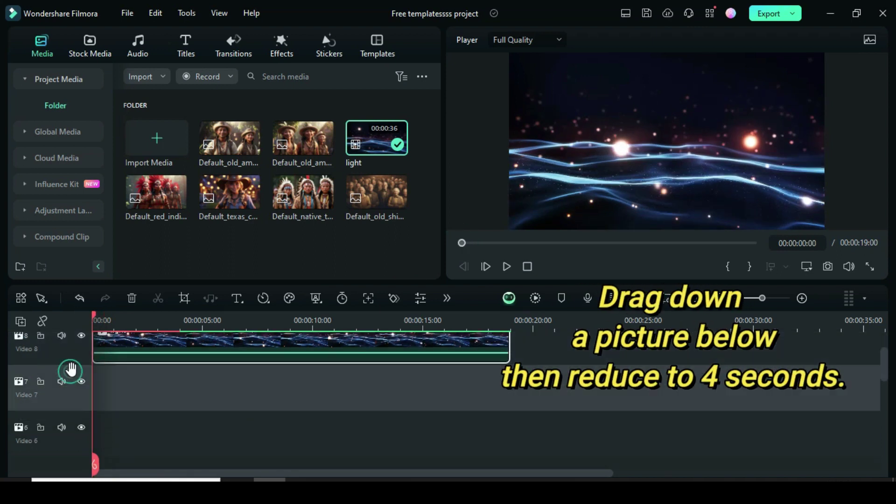
# Place the elderly crowd picture on Video 7 at 00:00 and set its duration to 4 seconds
pyautogui.moveTo(351, 200); pyautogui.dragTo(141, 410)
pyautogui.scroll(1, 155, 317)
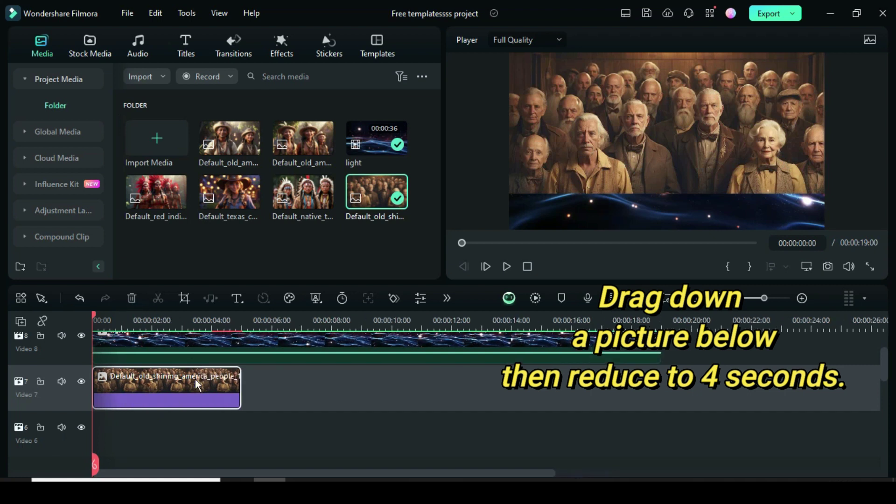
pyautogui.click(342, 298)
pyautogui.click(453, 193)
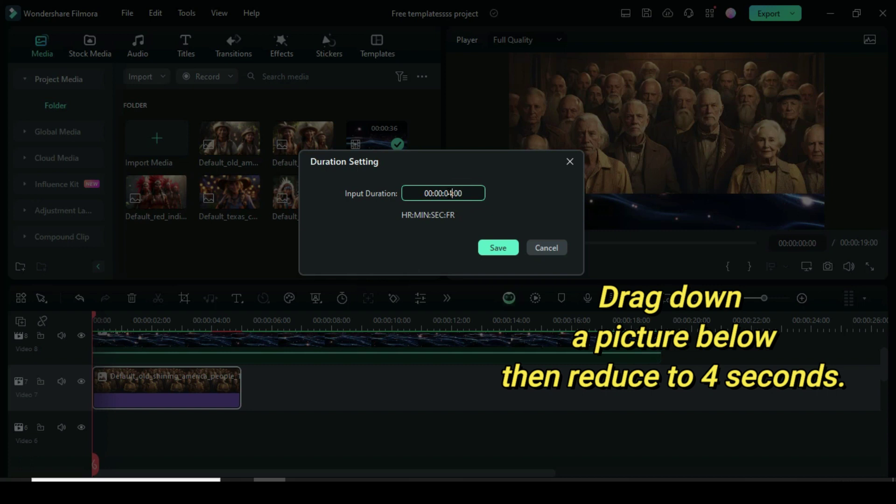
pyautogui.click(497, 247)
pyautogui.scroll(1, 172, 381)
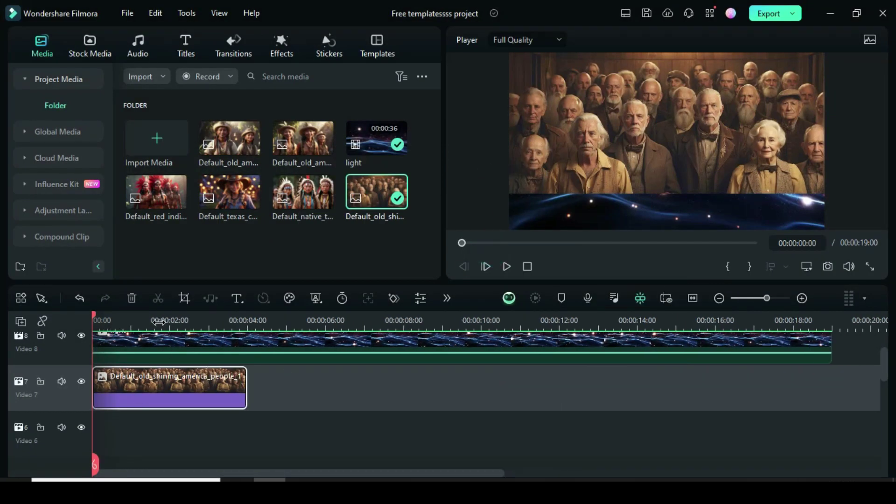
pyautogui.doubleClick(163, 383)
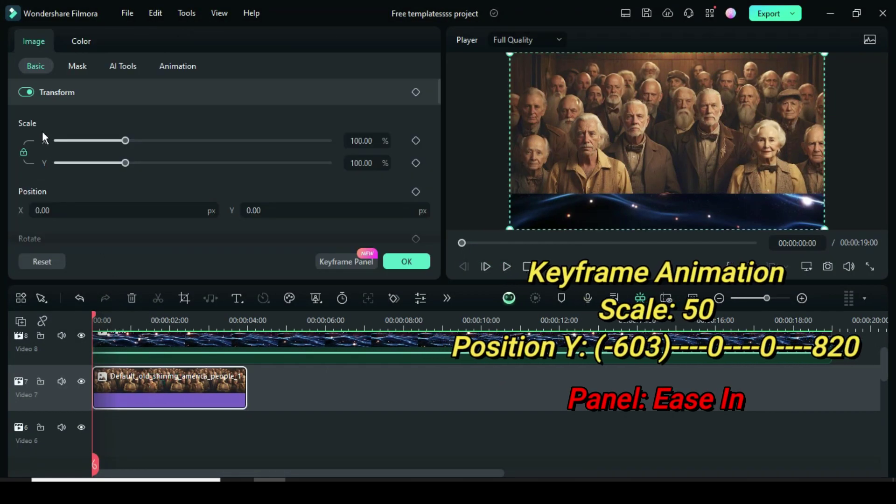
# Add a starting keyframe with the photo at 50% scale and Position Y -603
pyautogui.click(415, 92)
pyautogui.doubleClick(369, 140)
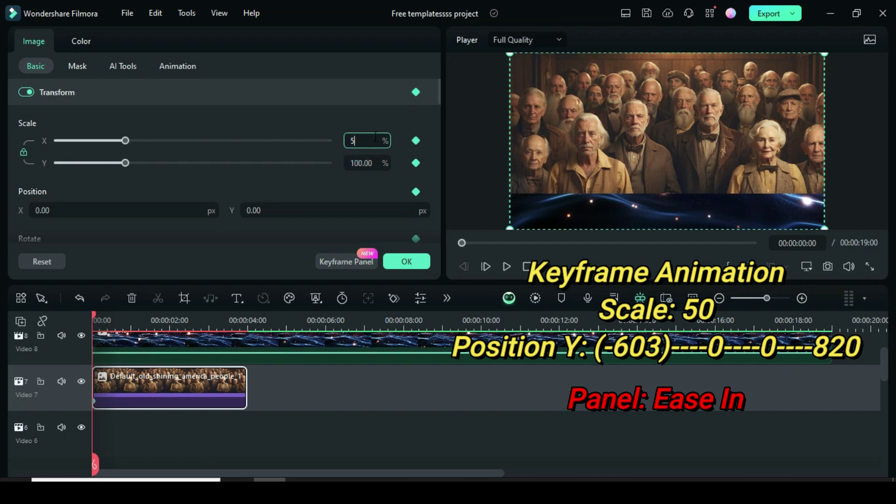
pyautogui.write('50')
pyautogui.click(303, 125)
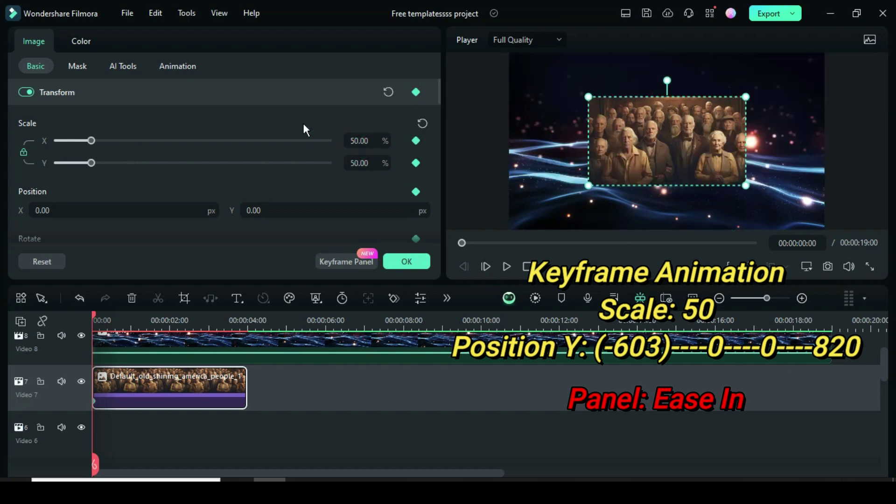
pyautogui.doubleClick(257, 210)
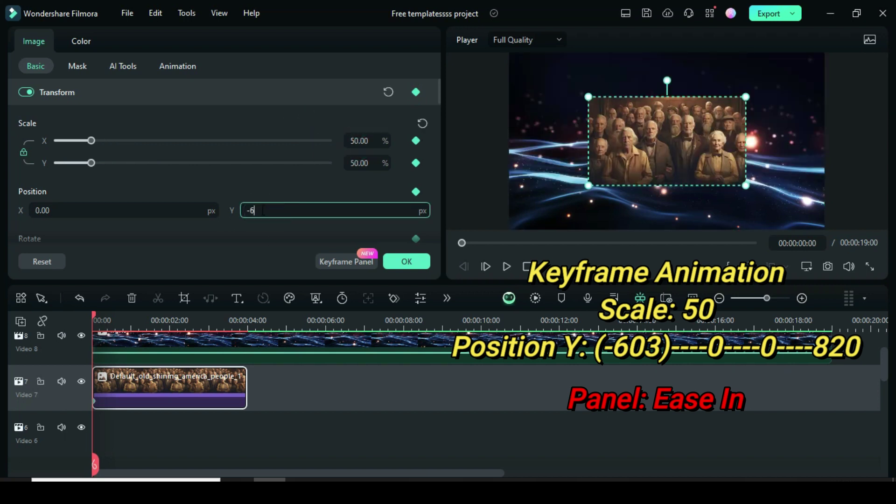
pyautogui.click(268, 185)
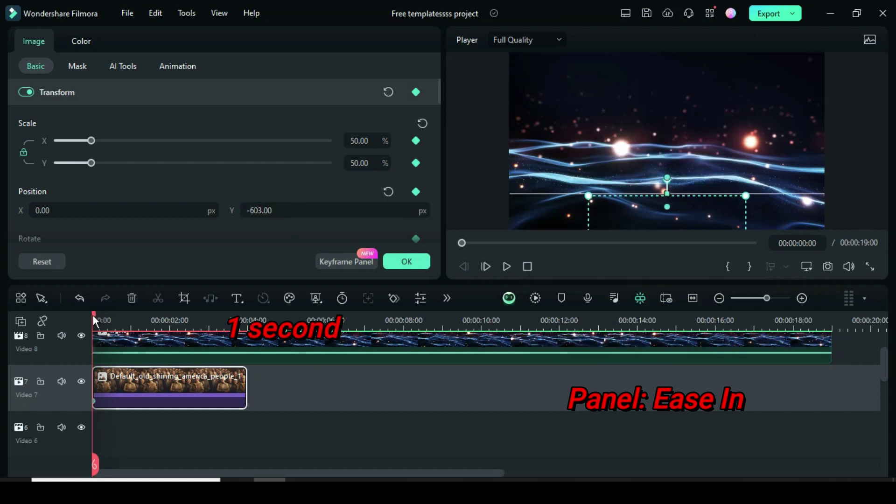
# Keyframe Position Y 0 at 1 s, hold it at 2 s, then Y 820 near the end
pyautogui.moveTo(93, 314); pyautogui.dragTo(131, 318)
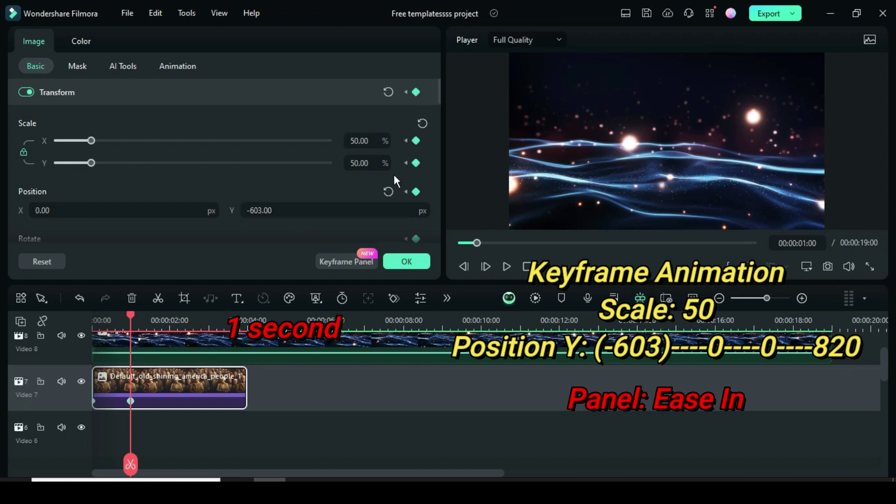
pyautogui.click(387, 191)
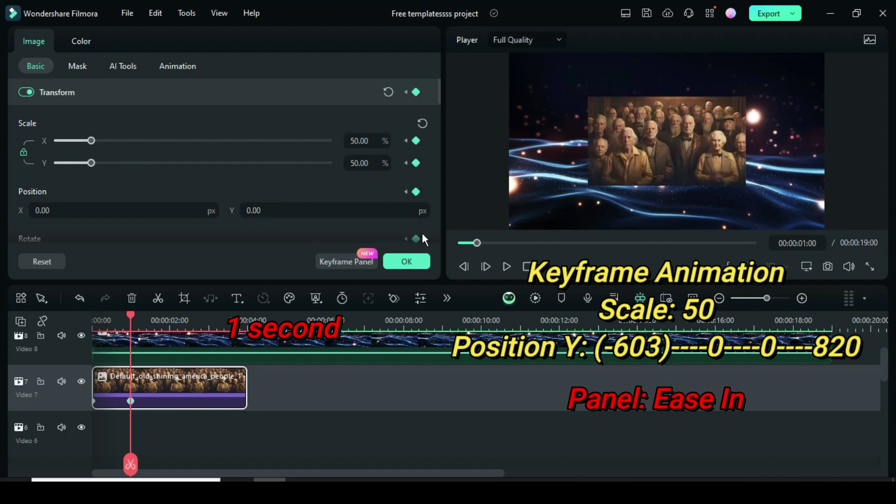
pyautogui.moveTo(130, 314); pyautogui.dragTo(170, 317)
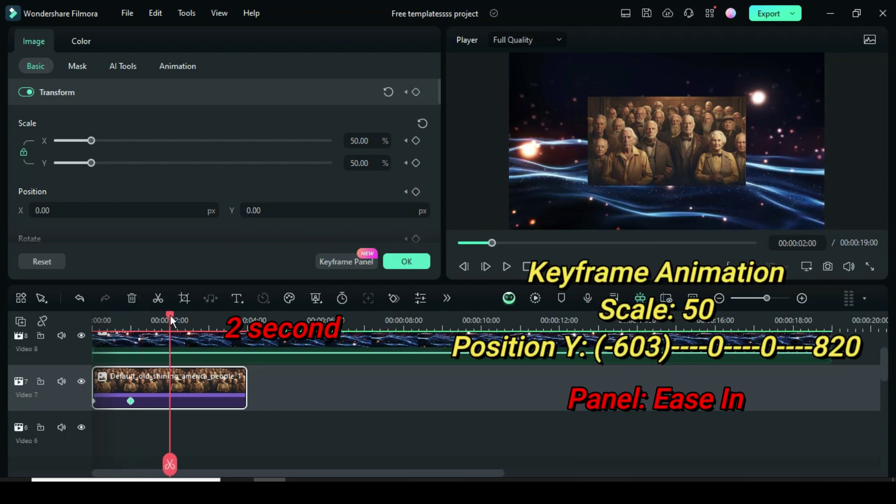
pyautogui.click(416, 92)
pyautogui.moveTo(171, 313); pyautogui.dragTo(244, 324)
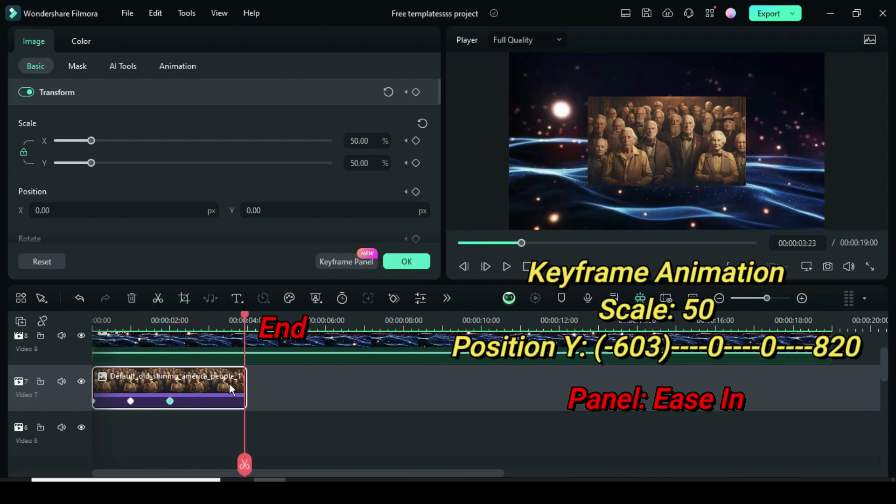
pyautogui.click(416, 92)
pyautogui.click(266, 209)
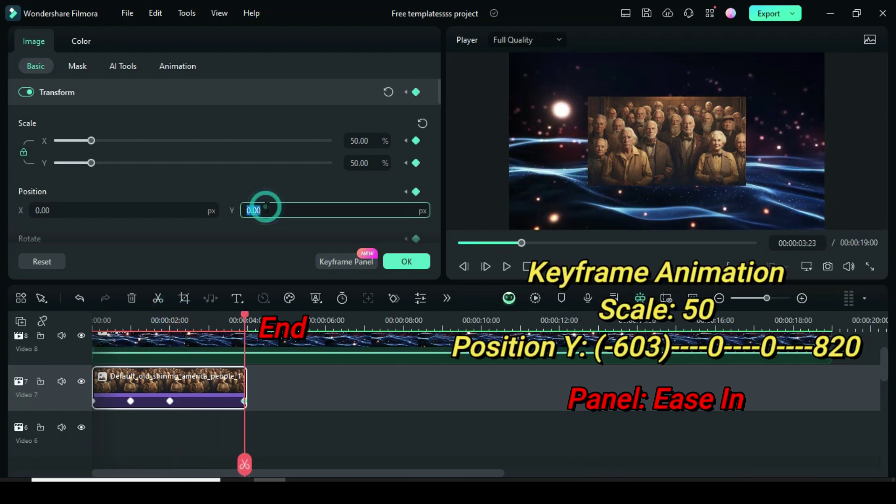
pyautogui.write('820')
pyautogui.press('Return')
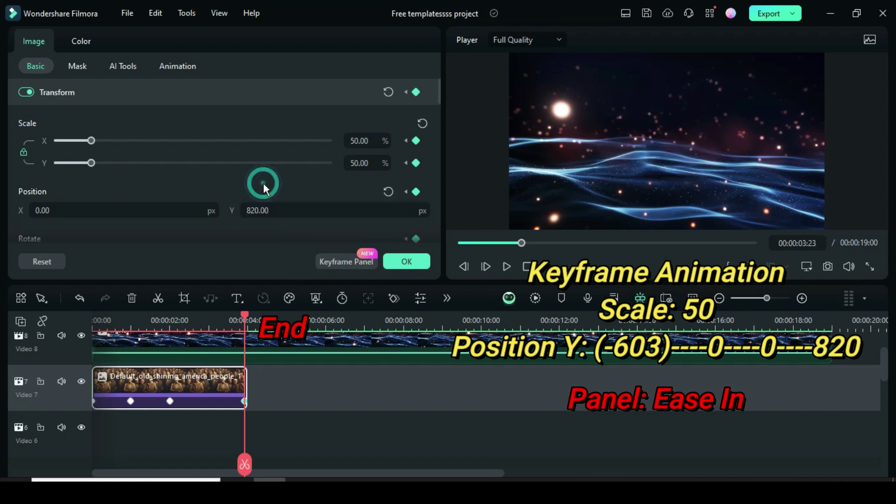
pyautogui.click(334, 260)
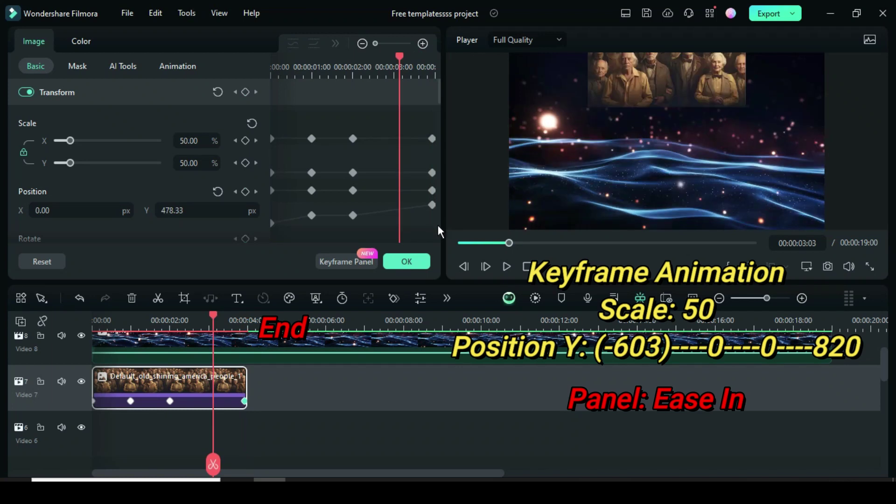
# Apply Ease In to all of the crowd photo's motion keyframes
pyautogui.moveTo(434, 237); pyautogui.dragTo(268, 128)
pyautogui.rightClick(312, 139)
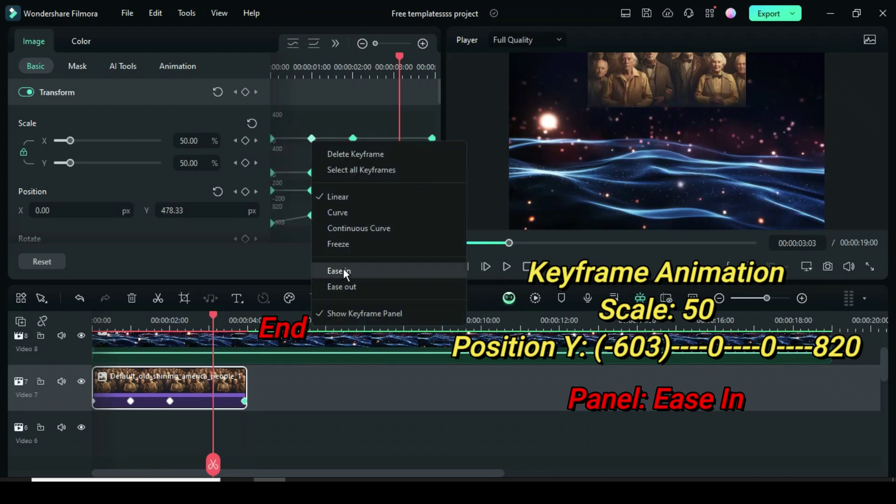
pyautogui.click(342, 274)
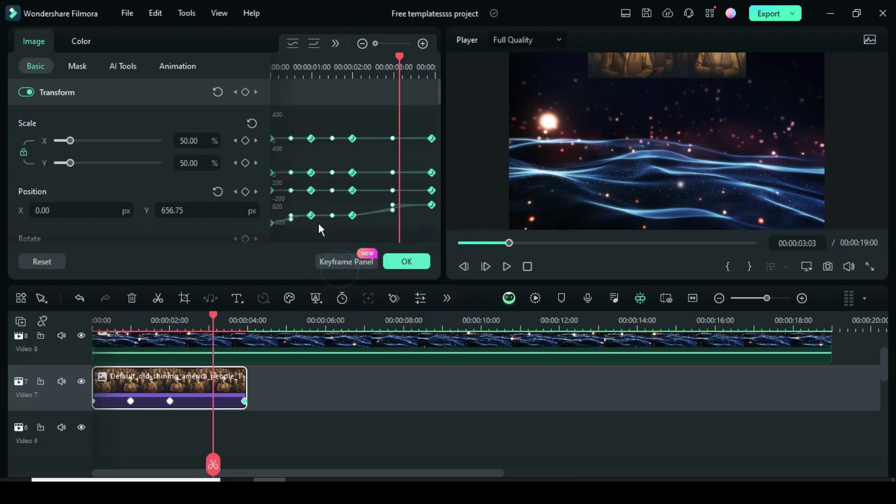
pyautogui.click(410, 262)
pyautogui.click(458, 242)
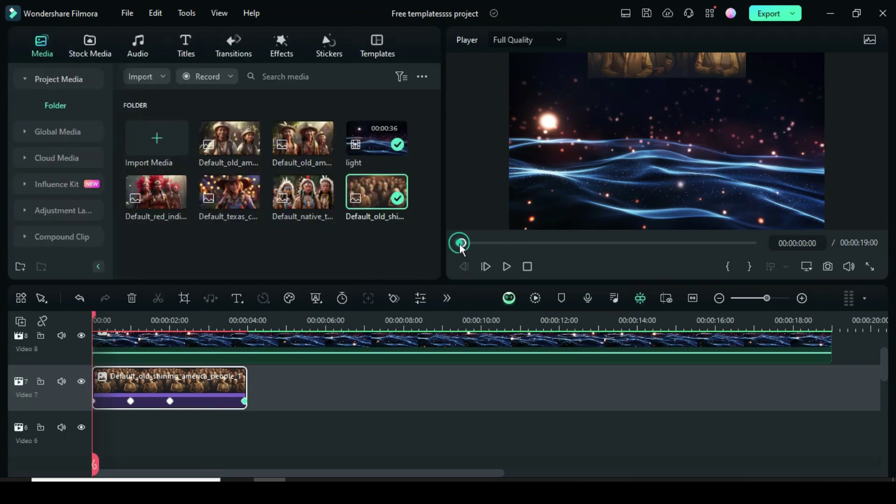
# Preview the animation, then paste a copy of the photo clip on Video 6 at 3 seconds
pyautogui.click(507, 266)
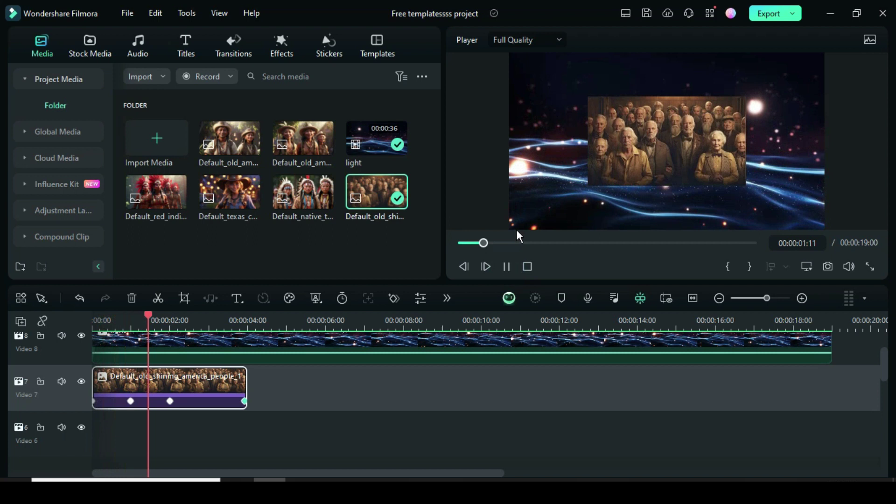
pyautogui.click(506, 266)
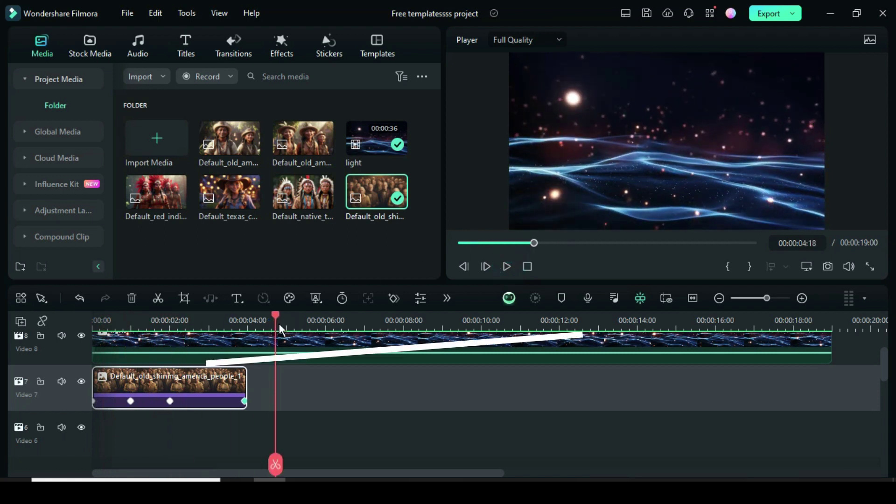
pyautogui.moveTo(274, 316); pyautogui.dragTo(208, 323)
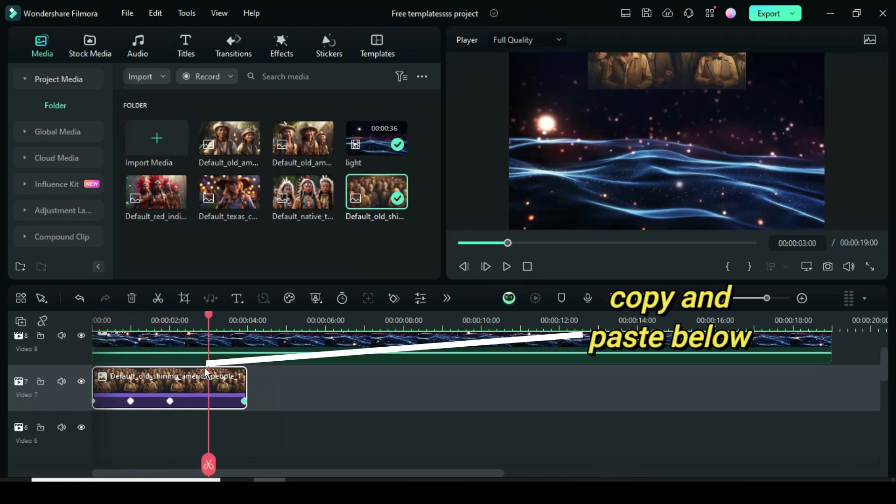
pyautogui.rightClick(178, 383)
pyautogui.click(200, 24)
pyautogui.scroll(-1, 214, 379)
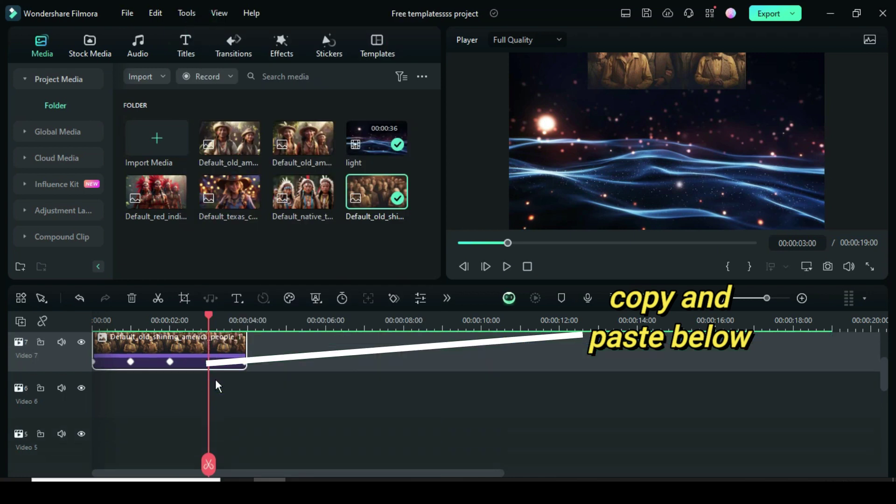
pyautogui.click(230, 385)
pyautogui.rightClick(233, 386)
pyautogui.click(257, 43)
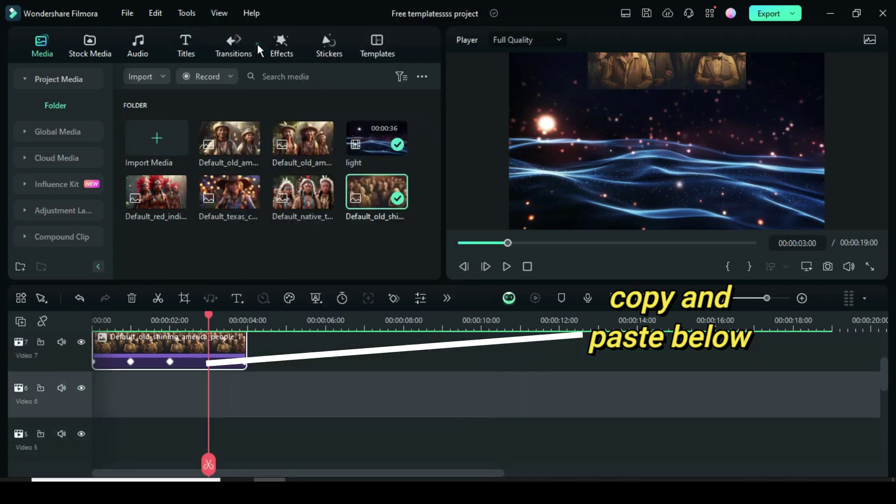
pyautogui.rightClick(214, 392)
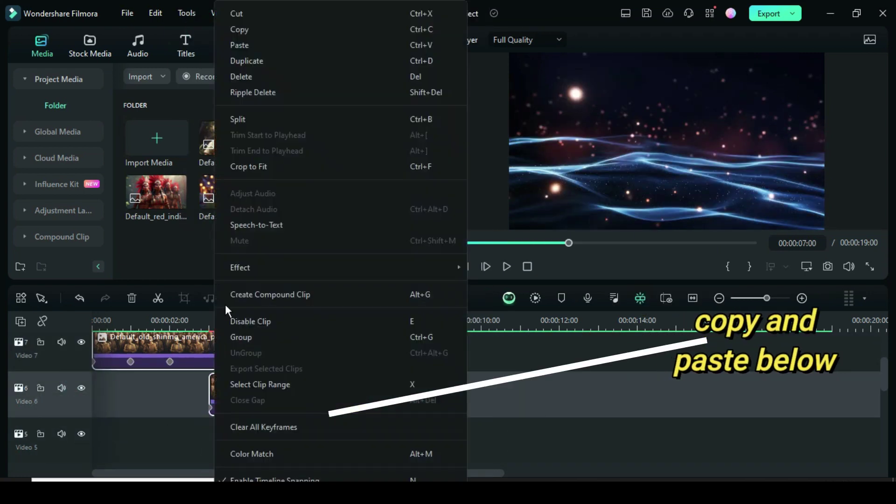
pyautogui.click(247, 40)
# Paste more staggered copies of the photo clip at 6 and 12 seconds on lower tracks
pyautogui.moveTo(360, 313); pyautogui.dragTo(327, 319)
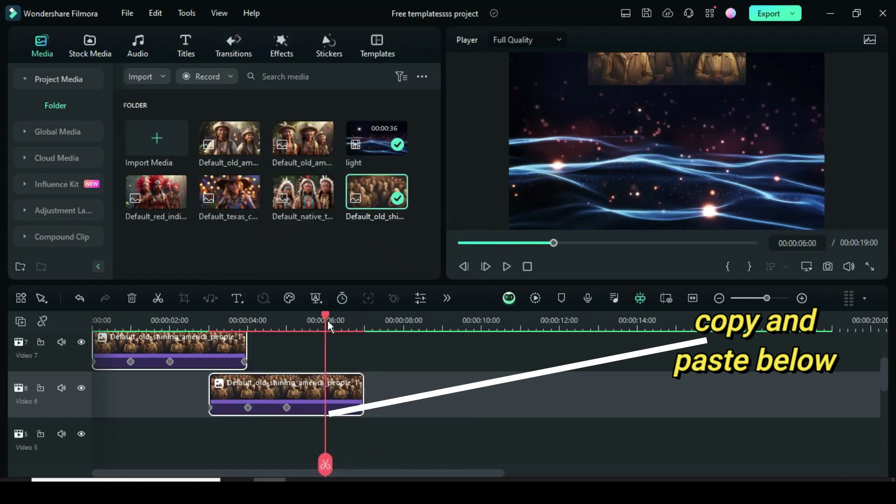
pyautogui.scroll(-2, 329, 368)
pyautogui.click(47, 438)
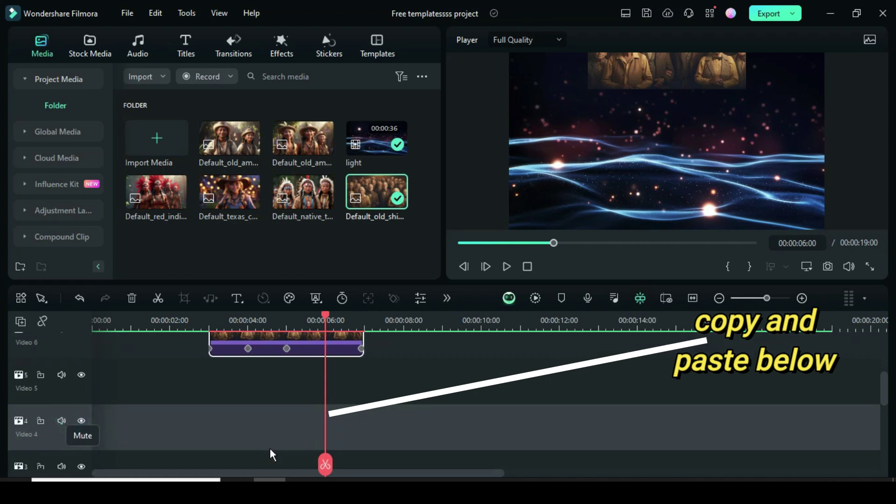
pyautogui.rightClick(357, 422)
pyautogui.click(388, 41)
pyautogui.scroll(-1, 676, 423)
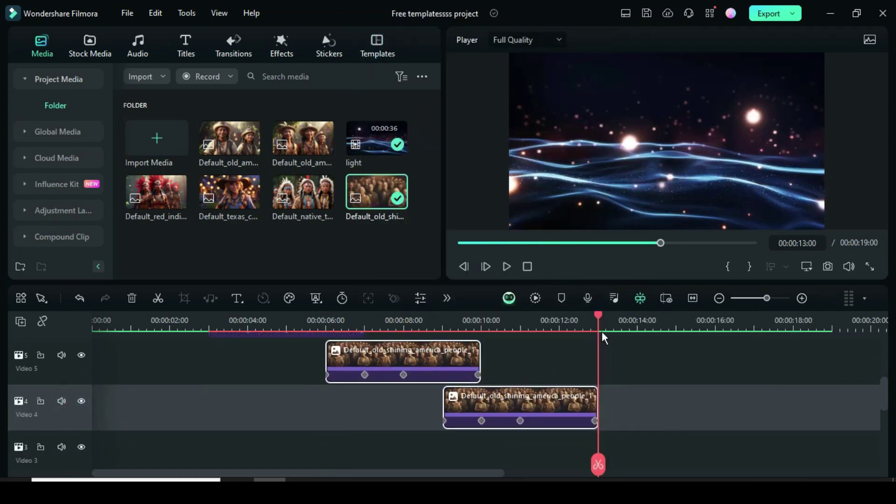
pyautogui.moveTo(597, 316); pyautogui.dragTo(559, 316)
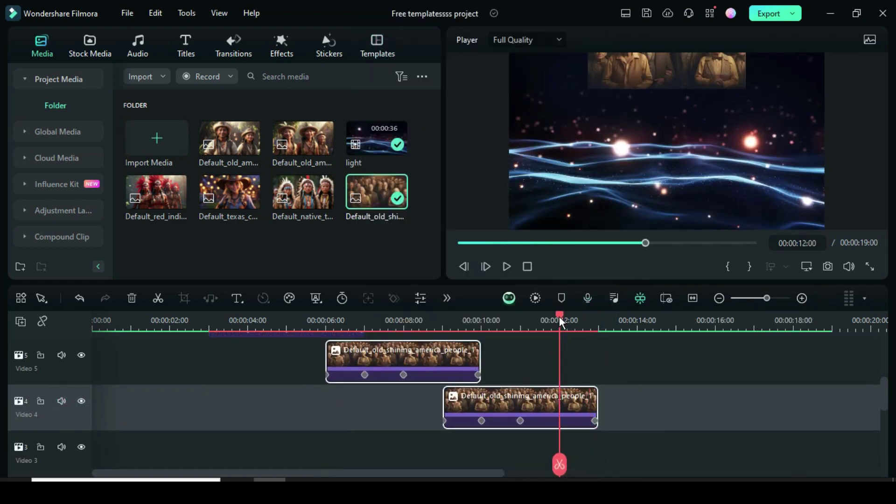
pyautogui.scroll(-2, 562, 407)
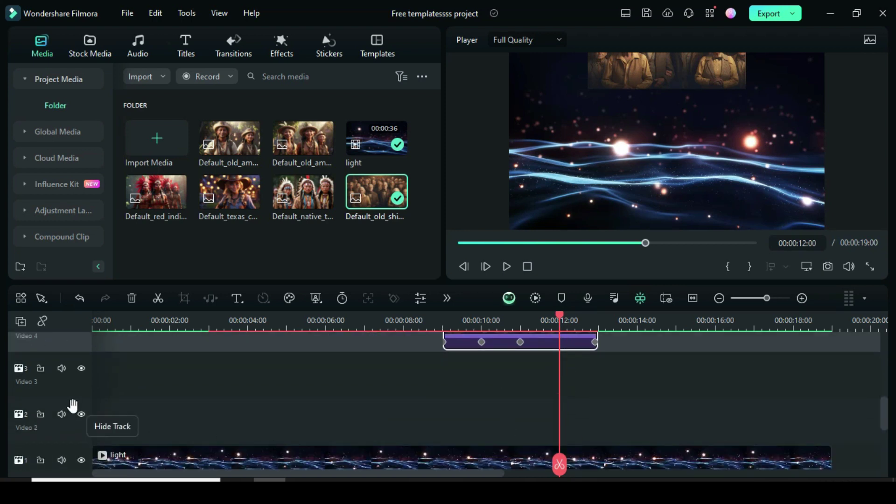
pyautogui.click(71, 406)
pyautogui.rightClick(605, 418)
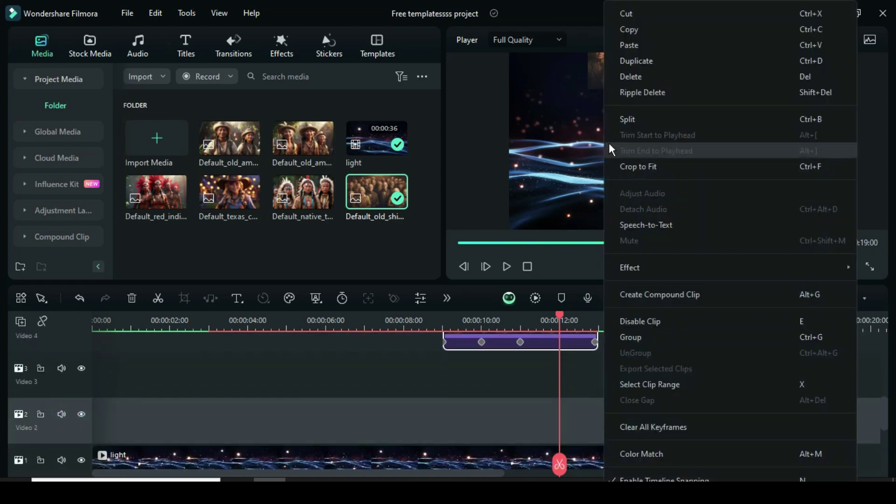
pyautogui.click(634, 48)
# Replace the Video 6 clip's image with Default_old_america_natives_0
pyautogui.scroll(6, 768, 427)
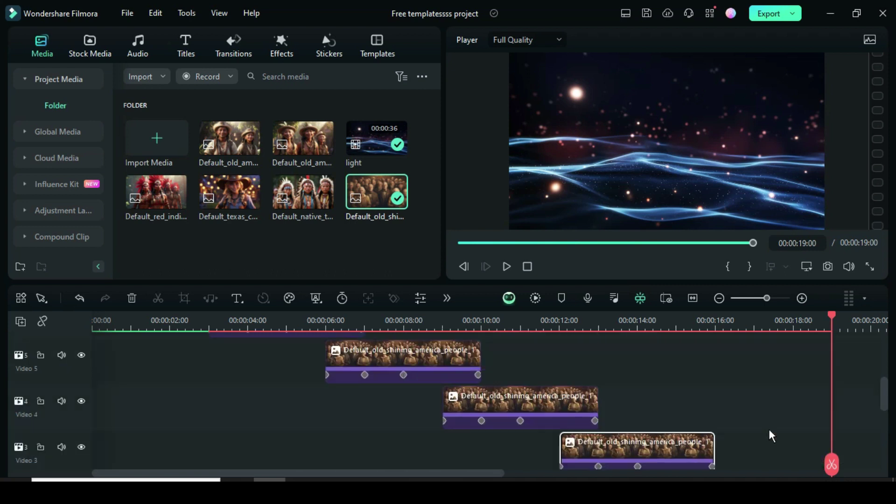
pyautogui.scroll(-1, 308, 386)
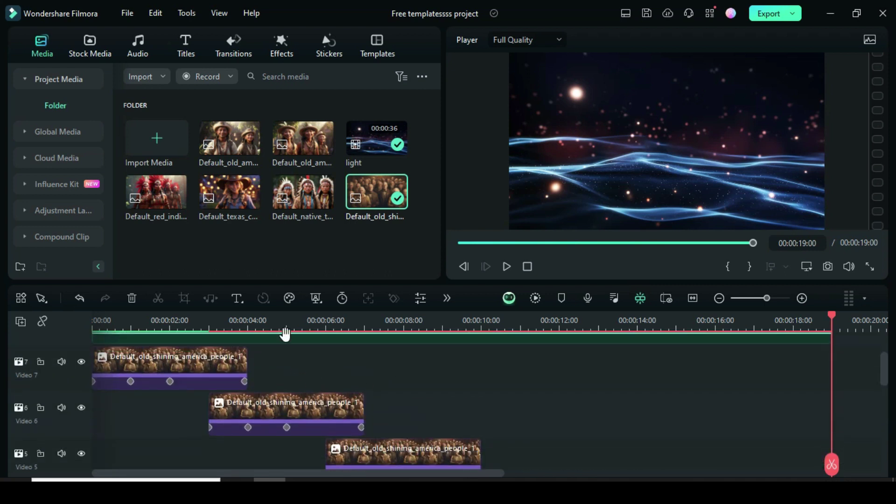
pyautogui.moveTo(224, 148); pyautogui.dragTo(297, 408)
# Swap the Video 5, 4 and 3 photos for the old america, red indians and texas cowgirl portraits
pyautogui.scroll(-1, 438, 387)
pyautogui.moveTo(299, 138); pyautogui.dragTo(416, 422)
pyautogui.scroll(-3, 567, 399)
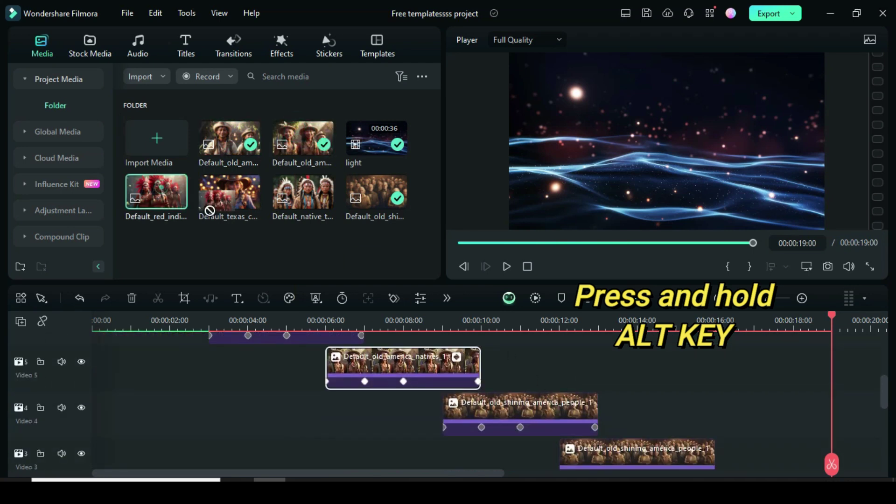
pyautogui.moveTo(156, 191); pyautogui.dragTo(578, 410)
pyautogui.scroll(-1, 614, 413)
pyautogui.scroll(-1, 612, 411)
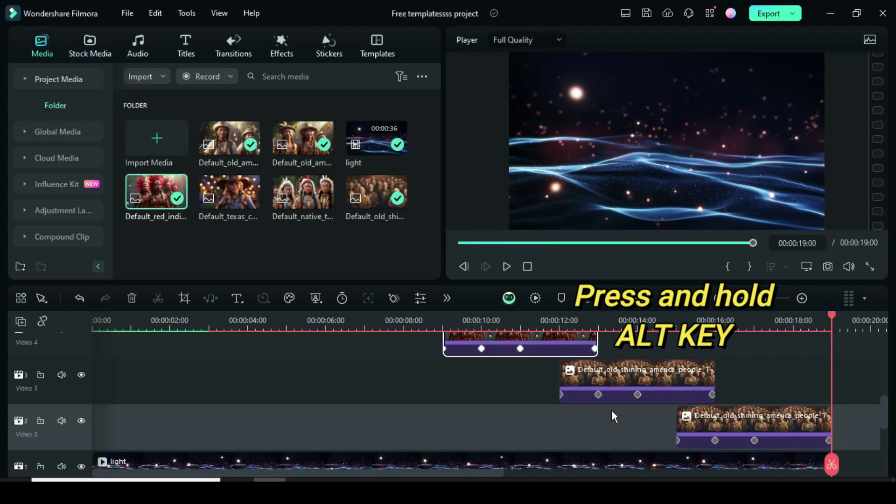
pyautogui.moveTo(236, 199); pyautogui.dragTo(602, 385)
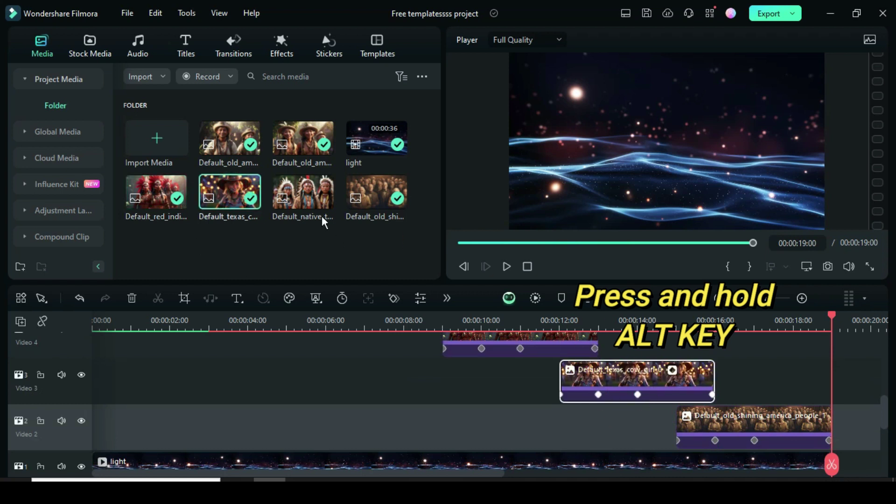
pyautogui.click(303, 196)
# Fit the whole 19-second timeline into view and preview the animation from the start
pyautogui.hotkey('shift', 'z')
pyautogui.scroll(2, 722, 390)
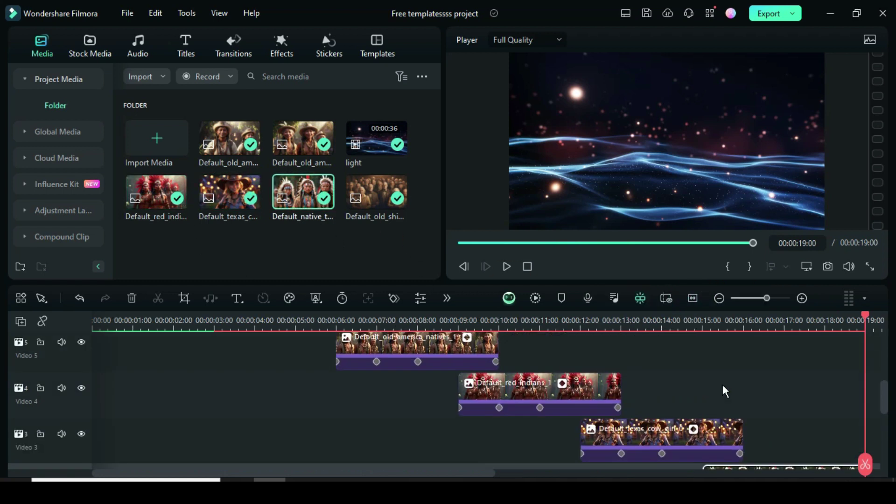
pyautogui.scroll(-2, 722, 390)
pyautogui.click(458, 243)
pyautogui.press('space')
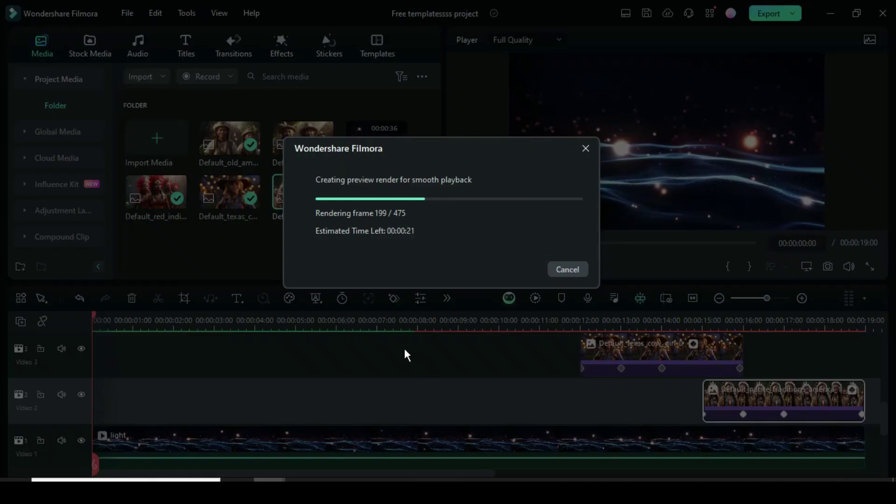
pyautogui.press('Escape')
pyautogui.scroll(-3, 405, 421)
pyautogui.scroll(2, 443, 415)
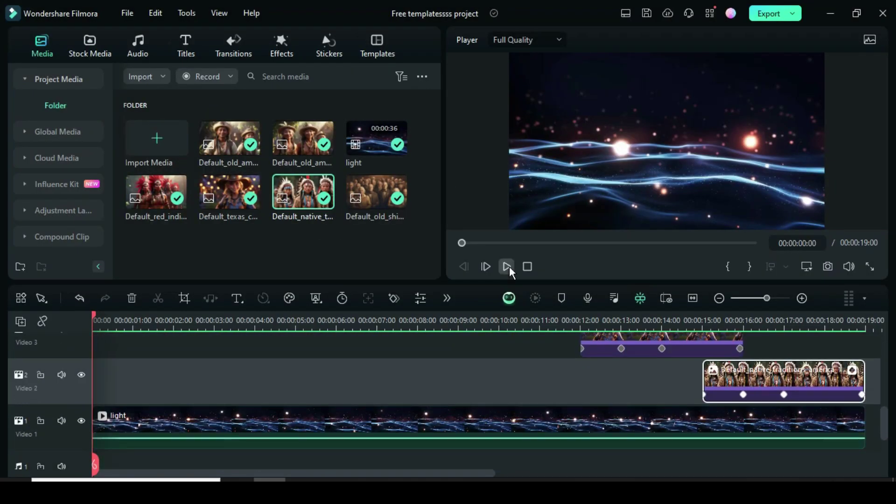
pyautogui.click(506, 267)
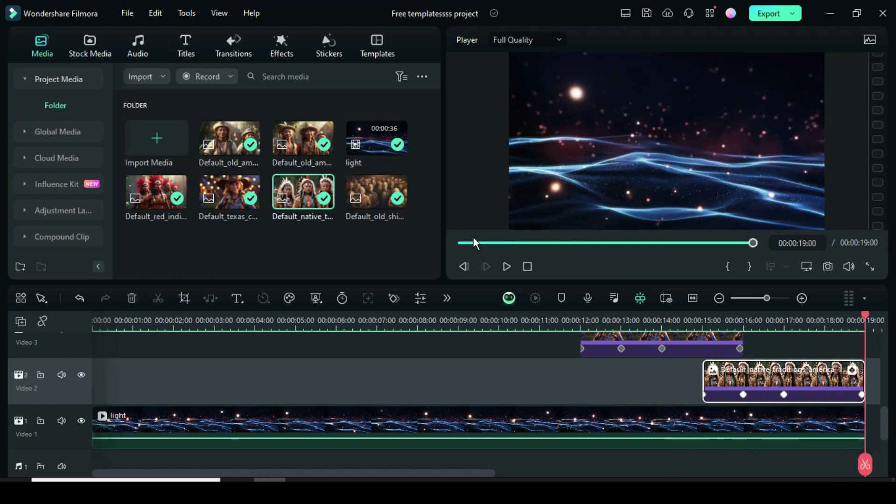
pyautogui.click(459, 241)
pyautogui.scroll(3, 326, 402)
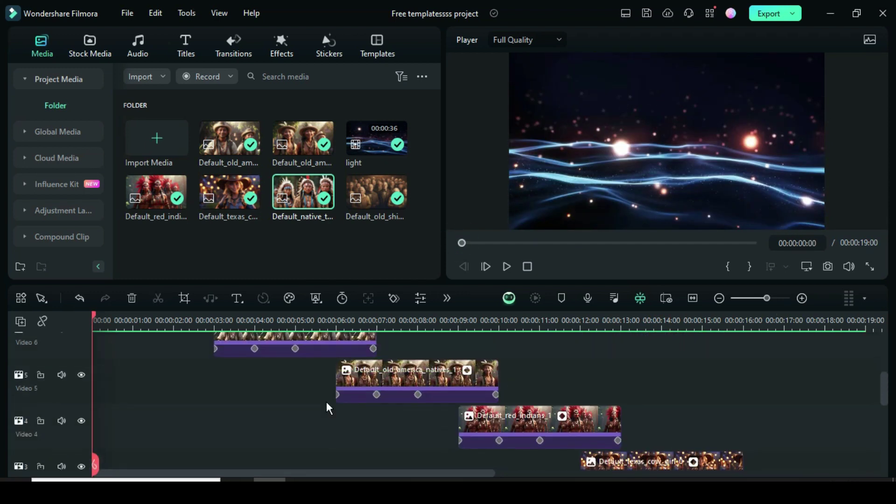
pyautogui.scroll(3, 326, 401)
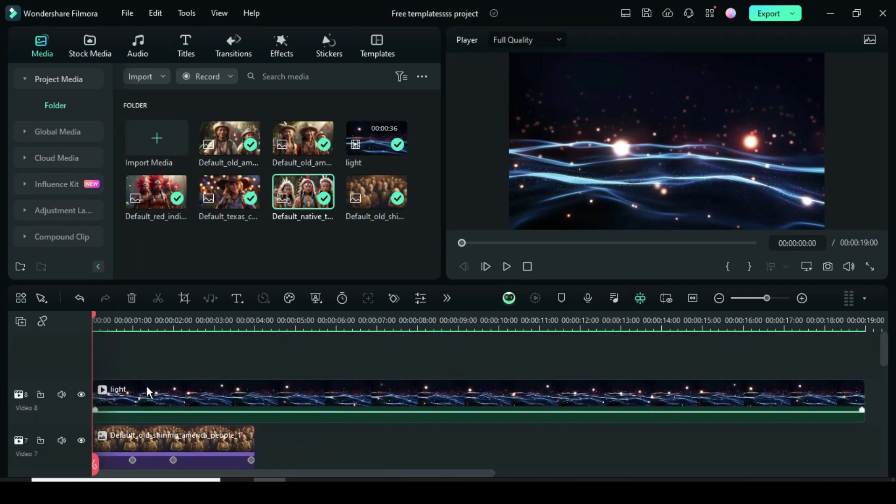
# Add two new video tracks and search the effects library for 'water'
pyautogui.click(21, 321)
pyautogui.click(32, 339)
pyautogui.click(26, 321)
pyautogui.click(31, 339)
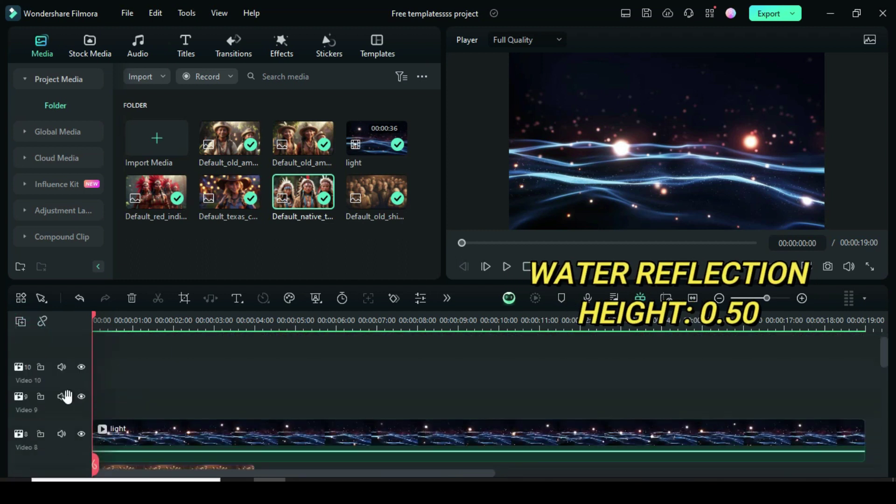
pyautogui.click(274, 47)
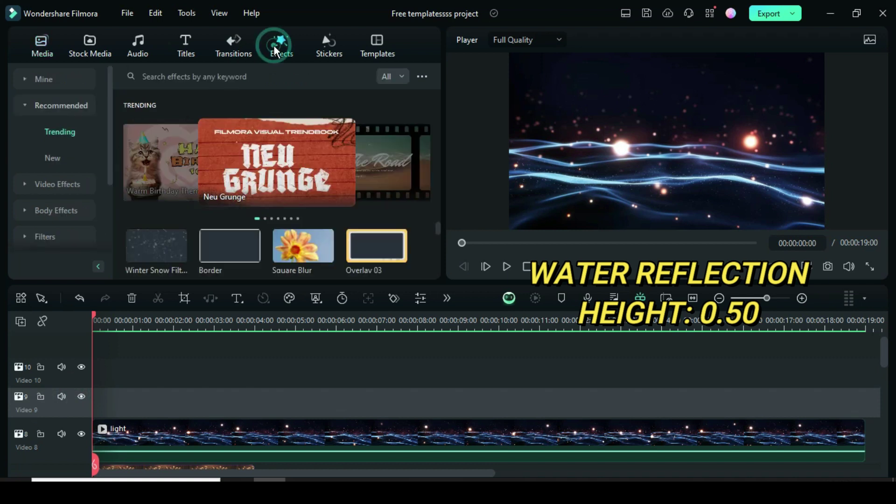
pyautogui.click(251, 79)
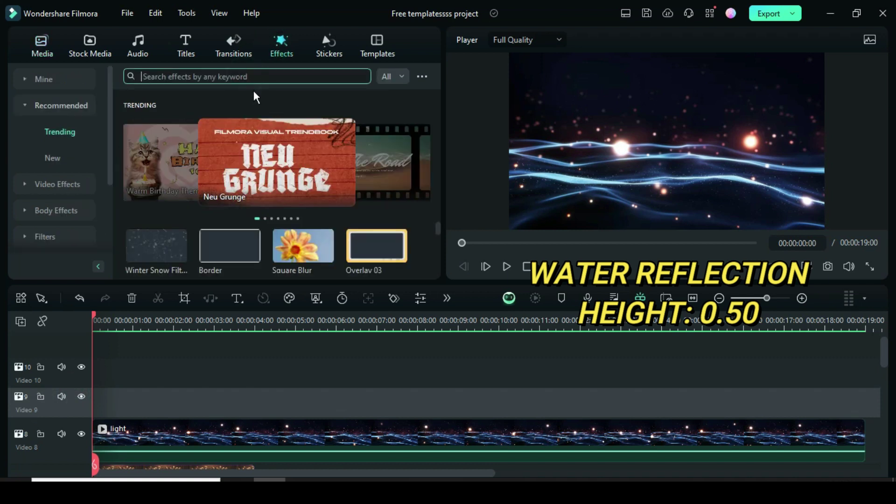
pyautogui.write('water')
pyautogui.press('Return')
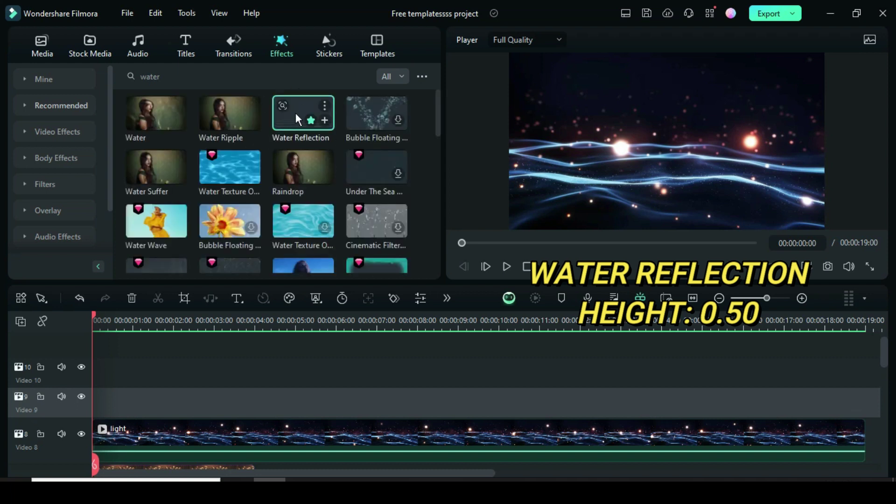
# Put Water Reflection on Video 9 with reflection height 0.50, stretched to 00:19
pyautogui.moveTo(295, 113); pyautogui.dragTo(117, 405)
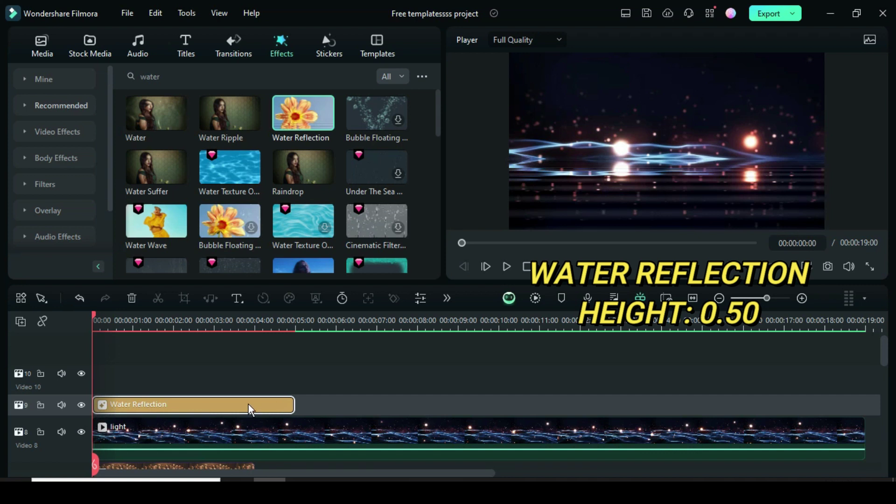
pyautogui.doubleClick(192, 404)
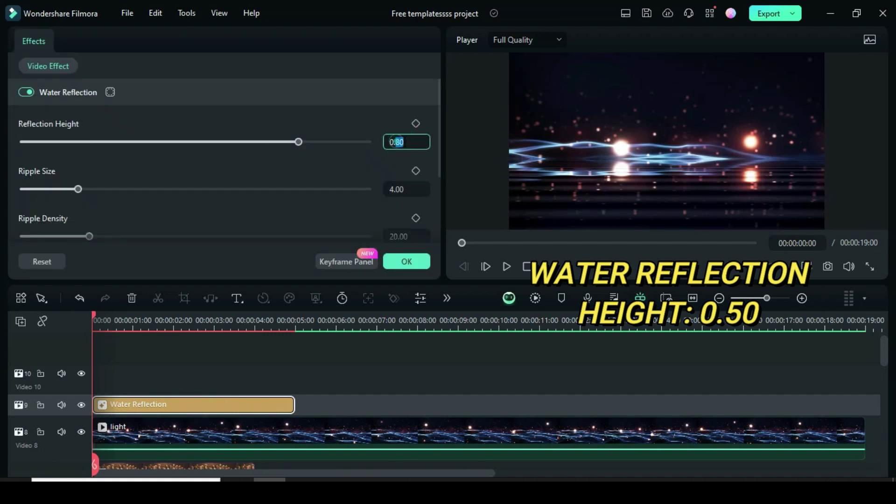
pyautogui.click(363, 126)
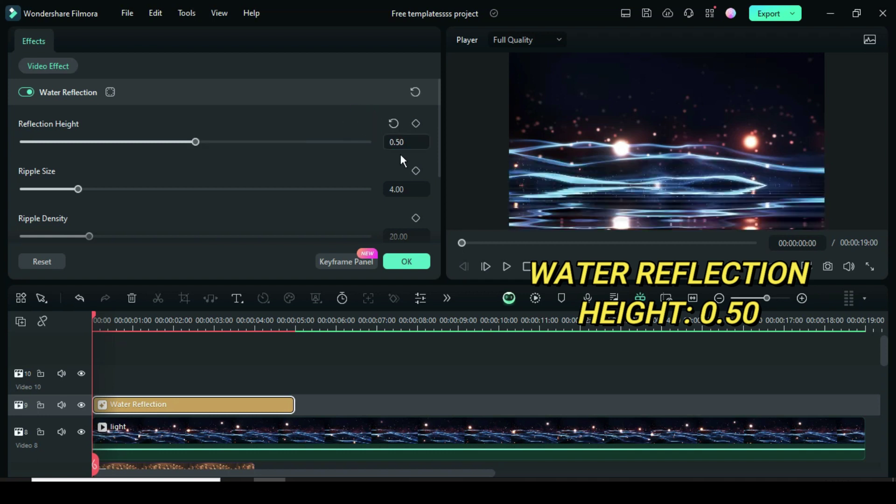
pyautogui.click(406, 261)
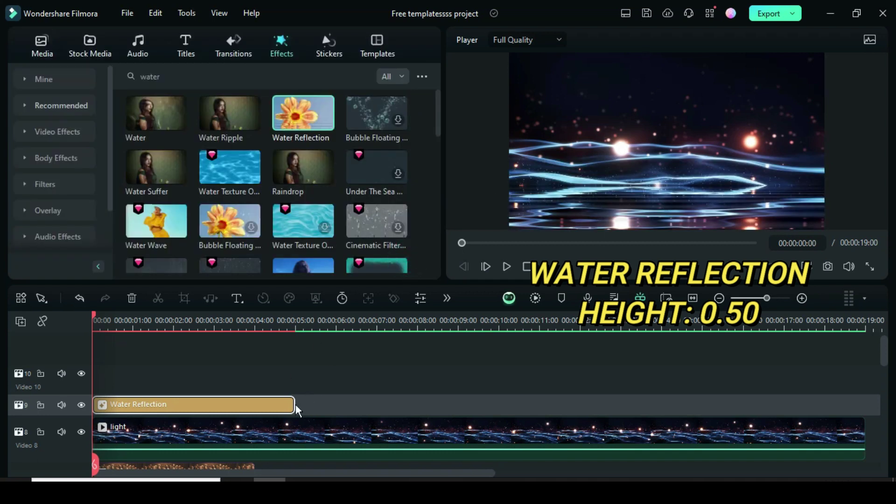
pyautogui.moveTo(295, 406); pyautogui.dragTo(864, 406)
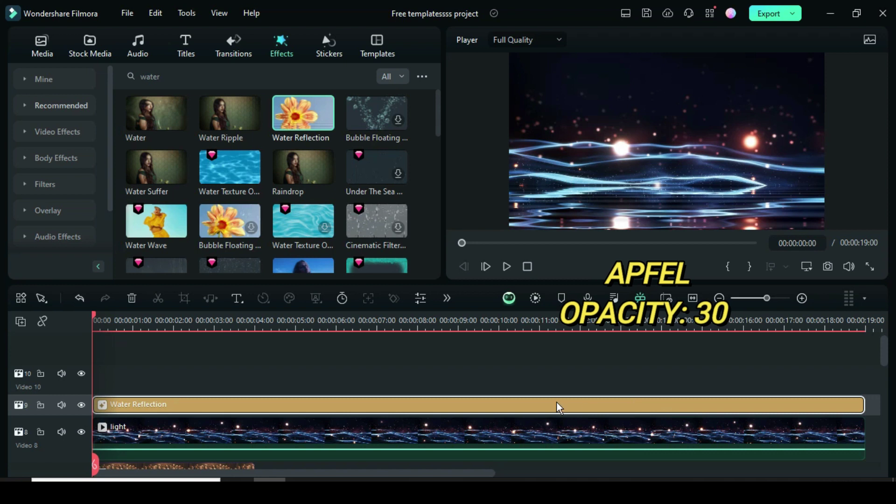
# Search for the Apfel effect, place it on Video 10 and stretch it to 00:19
pyautogui.click(185, 78)
pyautogui.press('BackSpace')
pyautogui.press('BackSpace')
pyautogui.press('BackSpace')
pyautogui.press('BackSpace')
pyautogui.write('apfel')
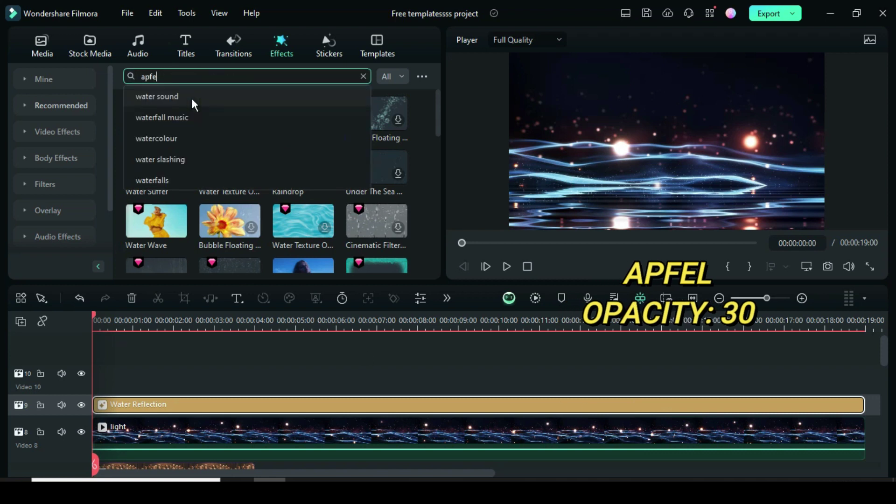
pyautogui.press('Return')
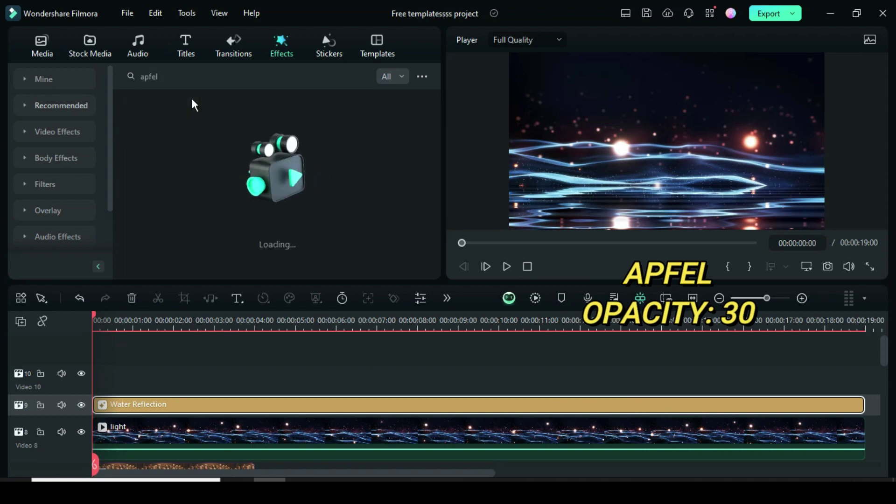
pyautogui.moveTo(160, 137); pyautogui.dragTo(170, 372)
pyautogui.moveTo(290, 373); pyautogui.dragTo(862, 370)
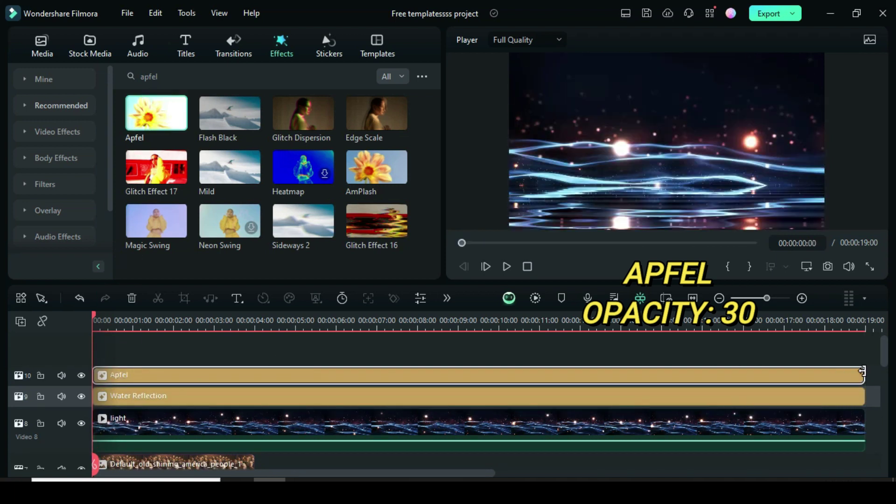
# Lower the Apfel effect's opacity to 30 and confirm
pyautogui.doubleClick(387, 376)
pyautogui.click(401, 142)
pyautogui.write('30')
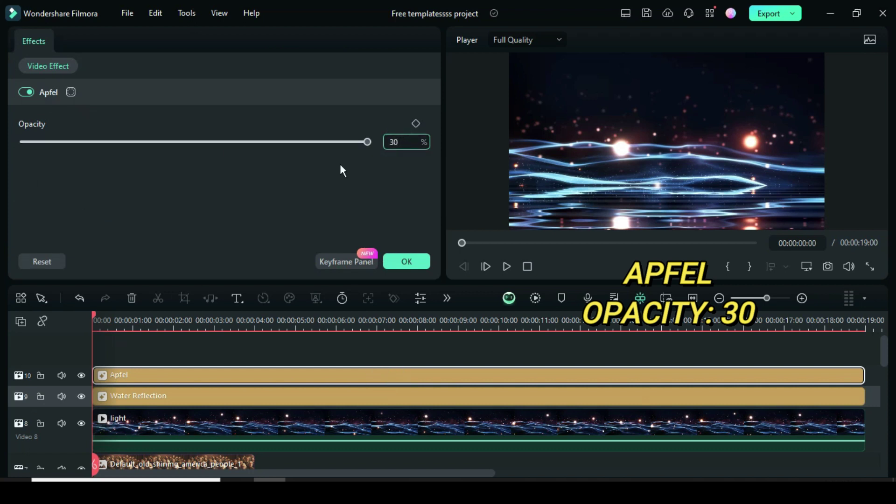
pyautogui.click(340, 167)
pyautogui.click(403, 261)
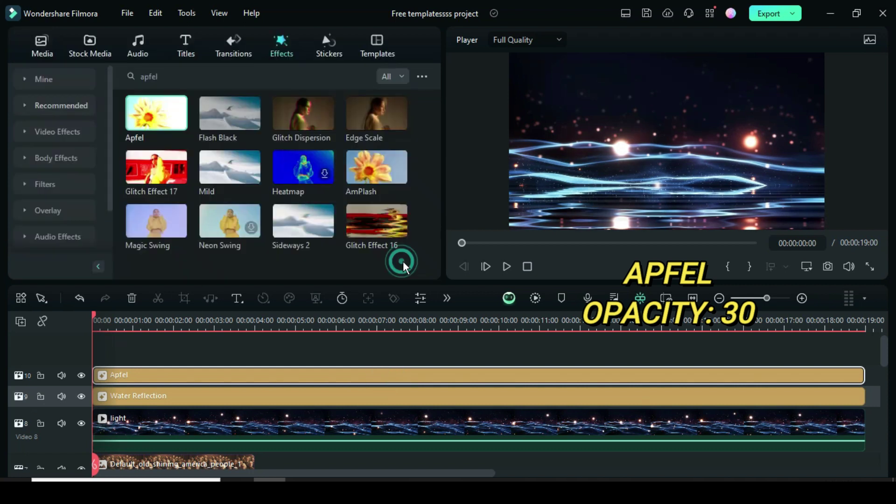
# Render a preview of the combined Water Reflection and Apfel effect stack
pyautogui.click(535, 297)
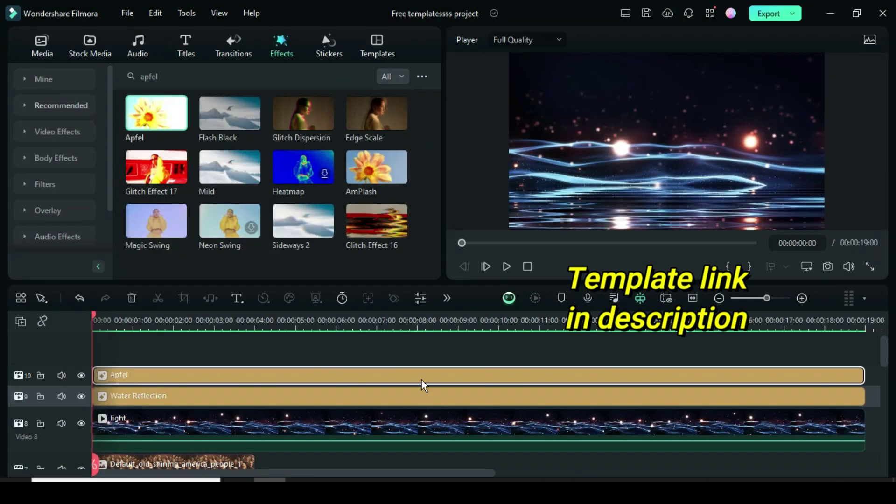
pyautogui.scroll(-2, 373, 368)
pyautogui.scroll(-2, 372, 368)
pyautogui.scroll(2, 504, 380)
pyautogui.scroll(-2, 562, 396)
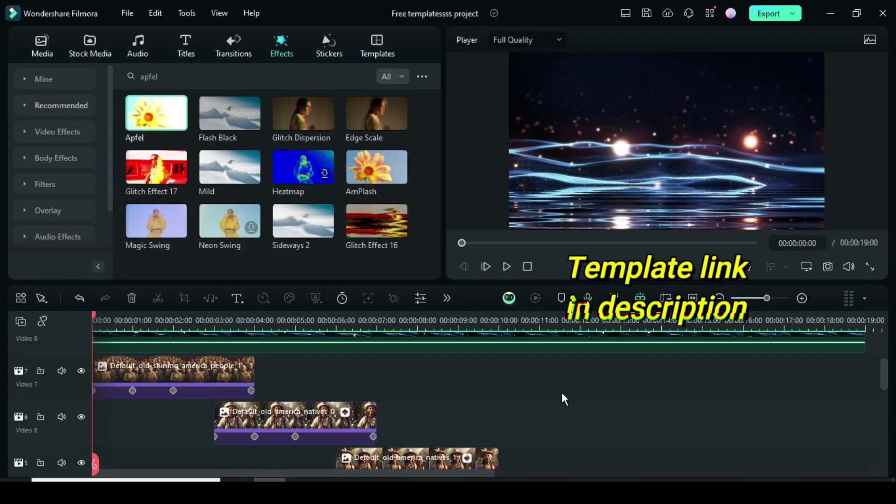